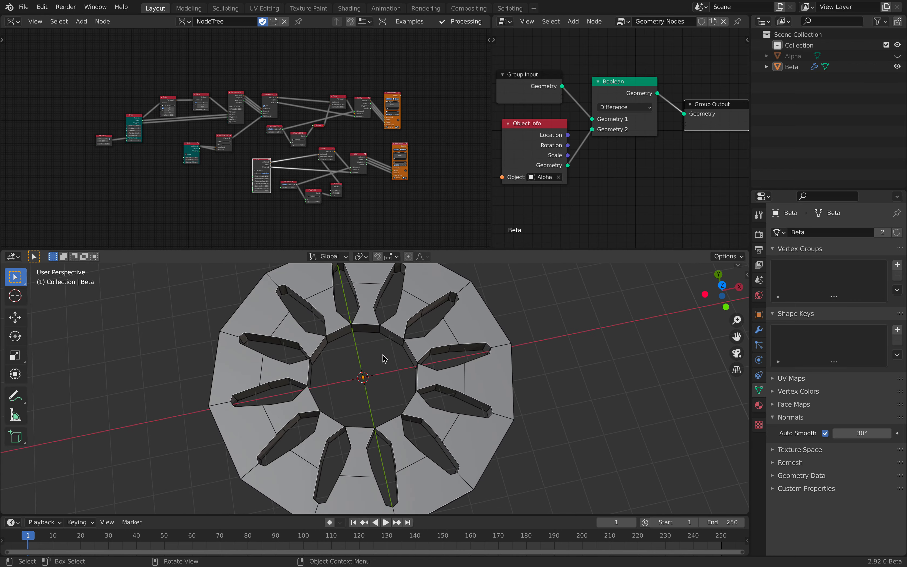
Set the A Number integer feeding the NGon's random seed to 6207 and nudge the NGon node
{"action": "scroll", "coordinate": [192, 147], "scroll_direction": "up", "scroll_amount": 5}
{"action": "scroll", "coordinate": [254, 158], "scroll_direction": "up", "scroll_amount": 5}
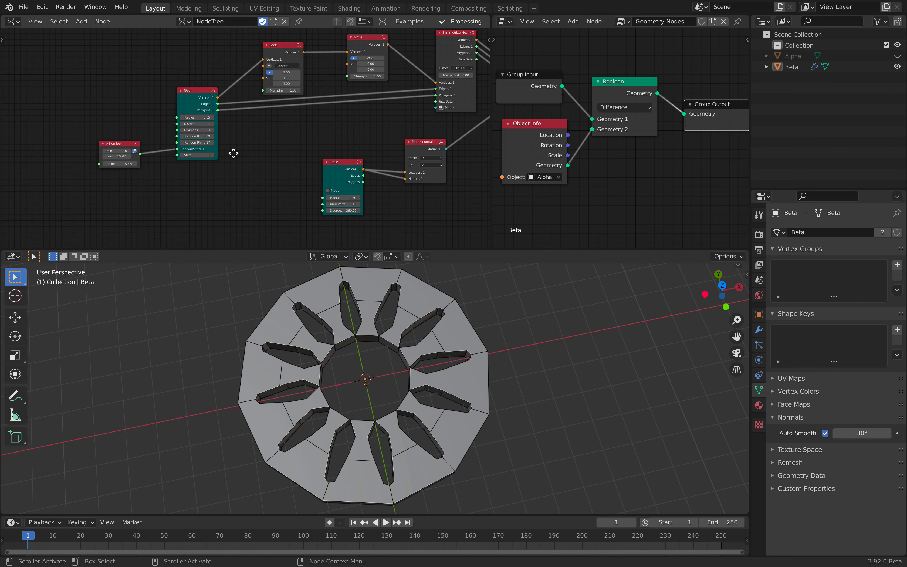
{"action": "middle_click_drag", "start_coordinate": [233, 151], "coordinate": [263, 135]}
{"action": "scroll", "coordinate": [221, 136], "scroll_direction": "up", "scroll_amount": 7}
{"action": "left_click_drag", "start_coordinate": [81, 151], "coordinate": [166, 151]}
{"action": "middle_click_drag", "start_coordinate": [235, 133], "coordinate": [217, 159]}
{"action": "left_click_drag", "start_coordinate": [188, 75], "coordinate": [180, 77]}
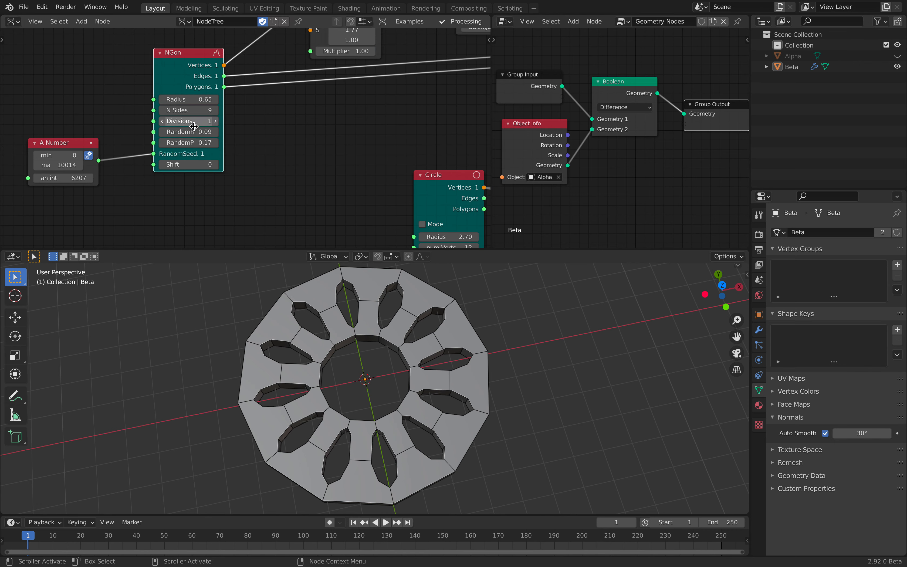
Try another Shift value on the NGon node and reset it to 0
{"action": "left_click_drag", "start_coordinate": [192, 160], "coordinate": [205, 161]}
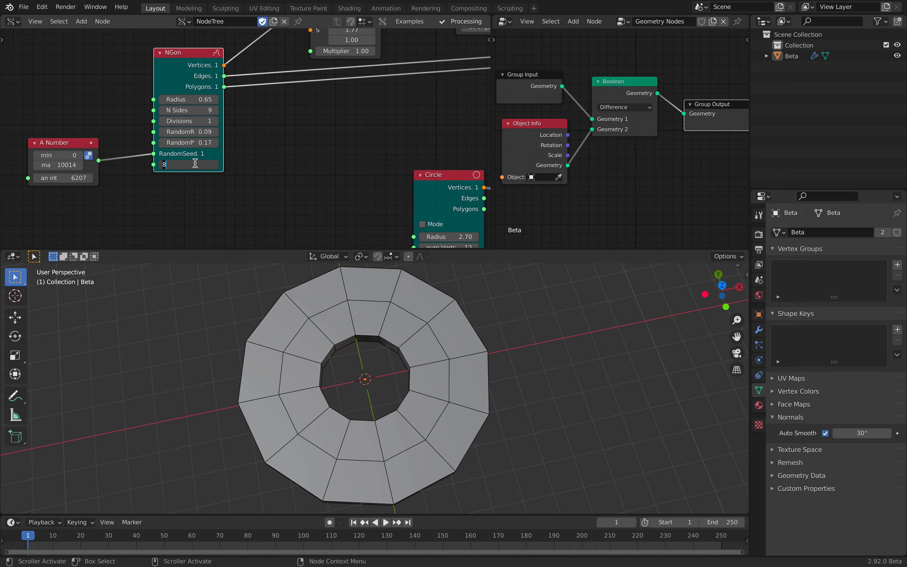
{"action": "type", "text": "0"}
{"action": "key", "text": "Return"}
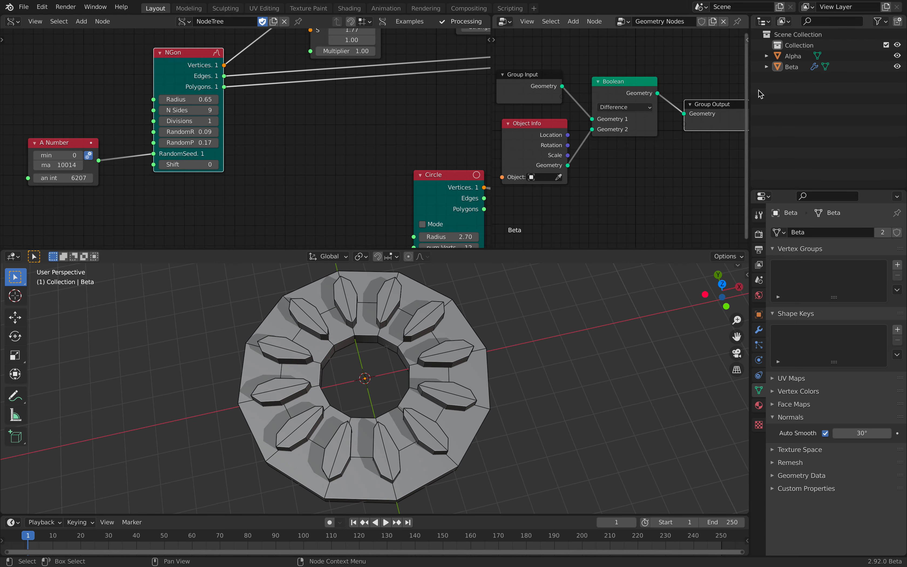
Assign the Alpha object to the Object Info node and hide Alpha in the viewport
{"action": "left_click_drag", "start_coordinate": [794, 60], "coordinate": [547, 180]}
{"action": "key", "text": "h"}
{"action": "middle_click_drag", "start_coordinate": [481, 336], "coordinate": [478, 352]}
{"action": "scroll", "coordinate": [594, 128], "scroll_direction": "down", "scroll_amount": 2}
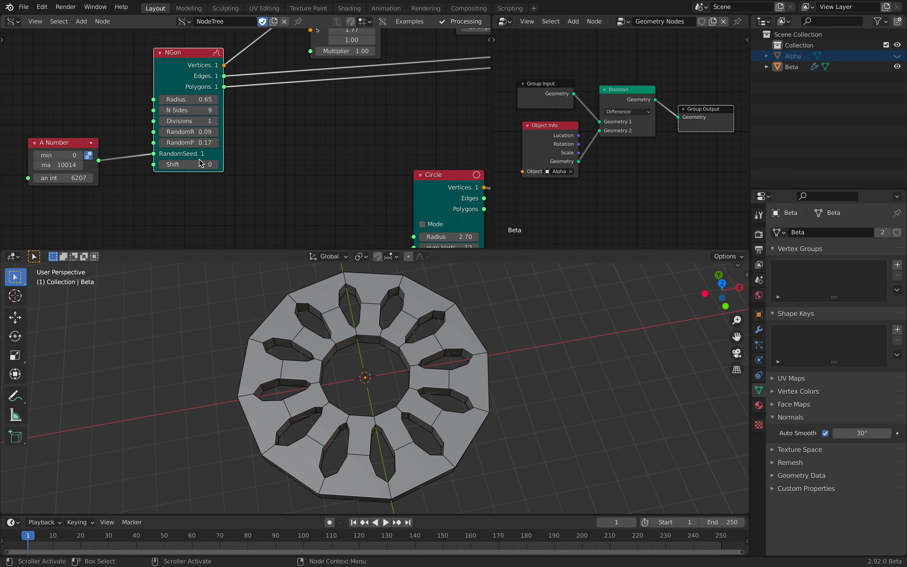
Try other random shapes for the holes by raising the A Number integer to 6239 and 6317
{"action": "middle_click_drag", "start_coordinate": [122, 151], "coordinate": [102, 152]}
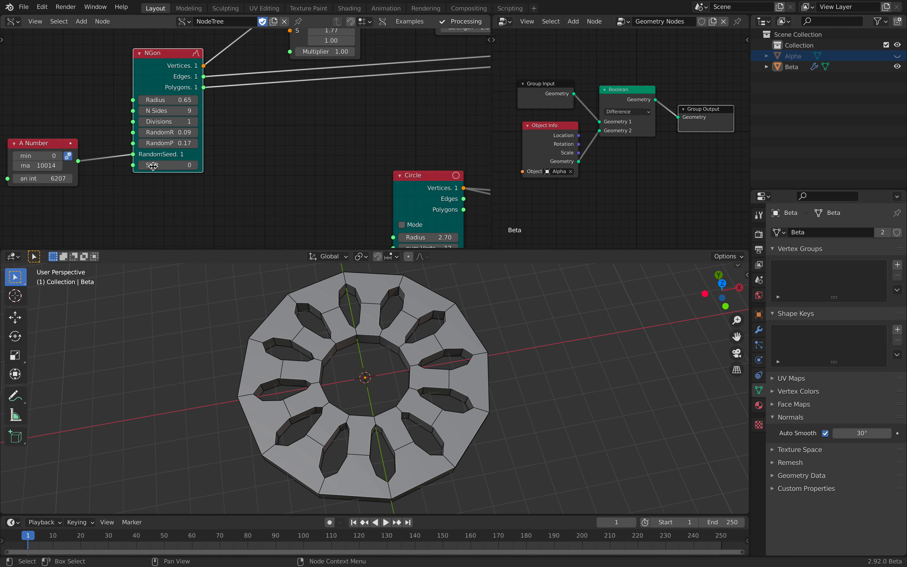
{"action": "middle_click_drag", "start_coordinate": [148, 184], "coordinate": [174, 189]}
{"action": "left_click_drag", "start_coordinate": [71, 182], "coordinate": [86, 182]}
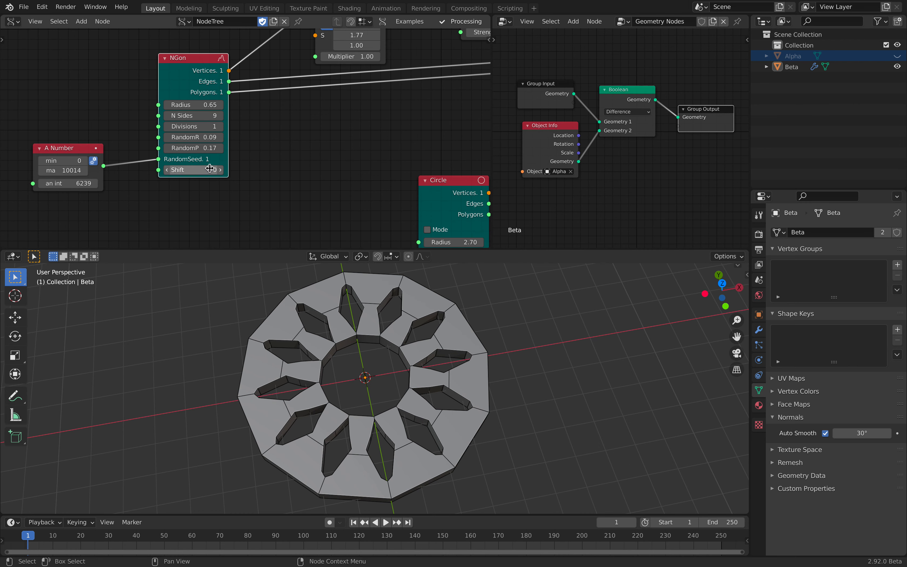
{"action": "left_click_drag", "start_coordinate": [86, 182], "coordinate": [115, 182]}
Set the NGon's Radius to 0.77 and RandomR to 0.19, and widen its node
{"action": "left_click_drag", "start_coordinate": [199, 107], "coordinate": [225, 136]}
{"action": "scroll", "coordinate": [194, 144], "scroll_direction": "up", "scroll_amount": 2}
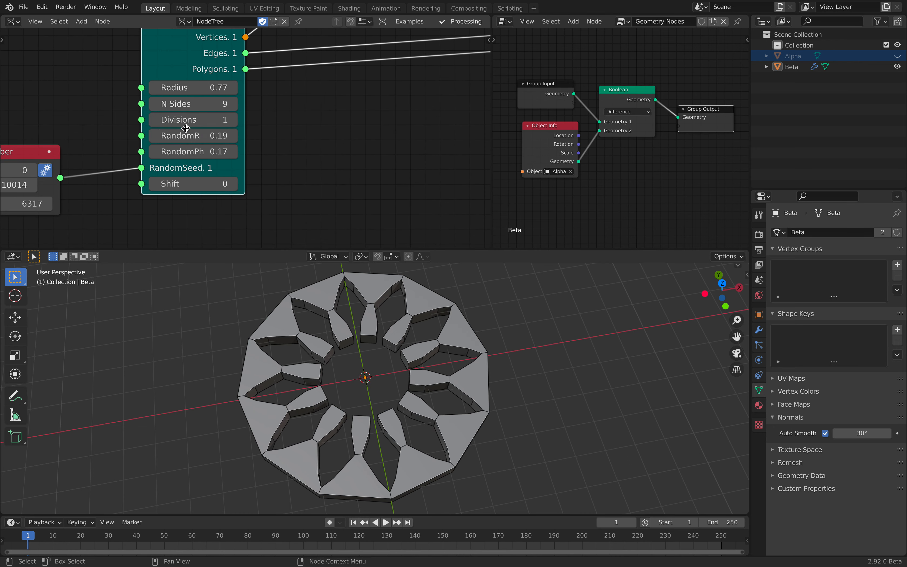
{"action": "left_click_drag", "start_coordinate": [142, 68], "coordinate": [119, 69]}
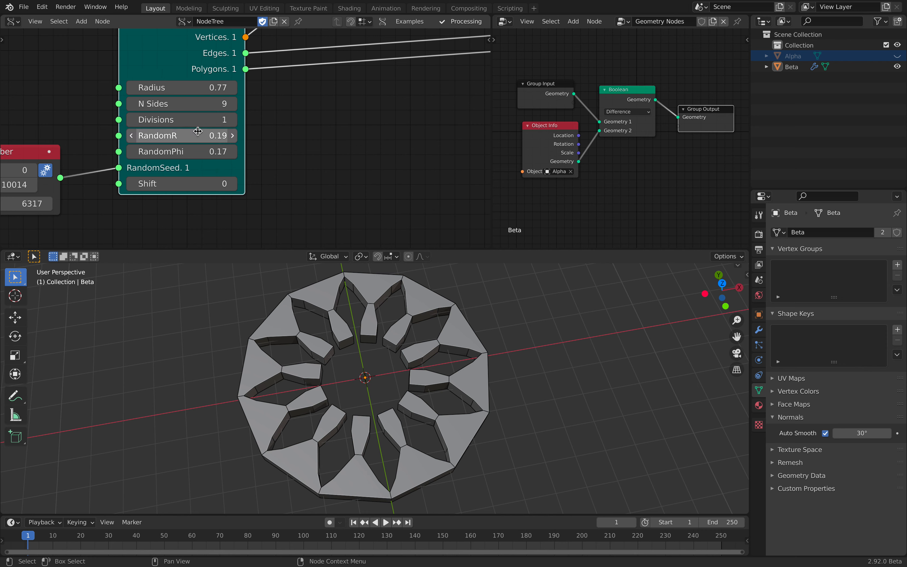
Try 7 Divisions on the NGon node, and settle on 4
{"action": "scroll", "coordinate": [226, 126], "scroll_direction": "down", "scroll_amount": 1}
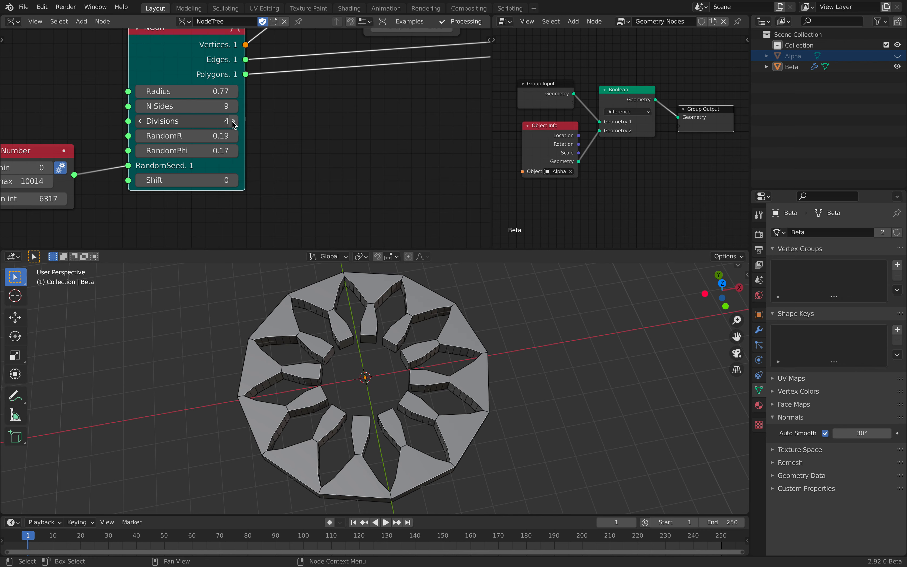
{"action": "left_click", "coordinate": [215, 118]}
{"action": "type", "text": "7"}
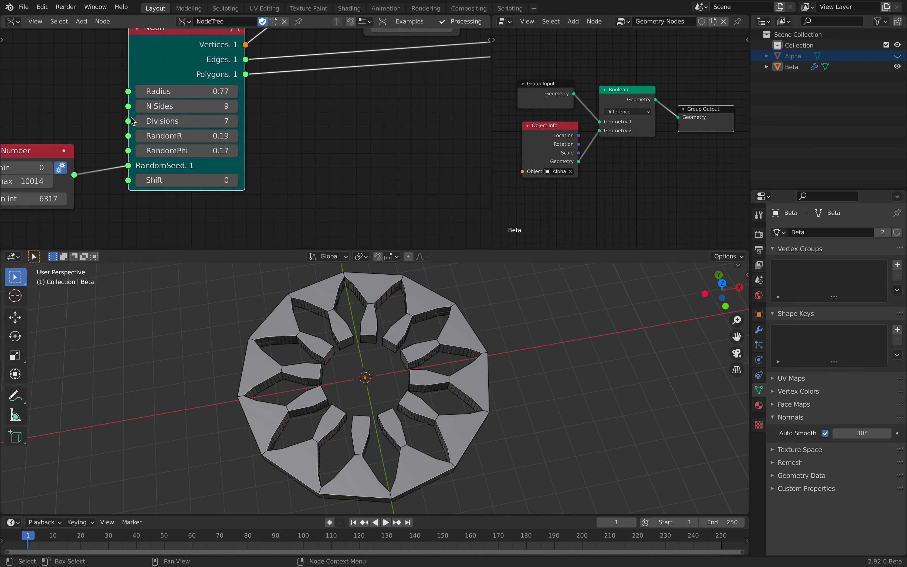
{"action": "left_click", "coordinate": [140, 122]}
{"action": "left_click", "coordinate": [140, 122]}
{"action": "left_click", "coordinate": [141, 121]}
Try 17 sides on the NGon node, and reduce N Sides to 13
{"action": "mouse_move", "coordinate": [213, 105]}
{"action": "left_mouse_down"}
{"action": "mouse_move", "coordinate": [240, 105]}
{"action": "mouse_move", "coordinate": [198, 106]}
{"action": "left_mouse_up"}
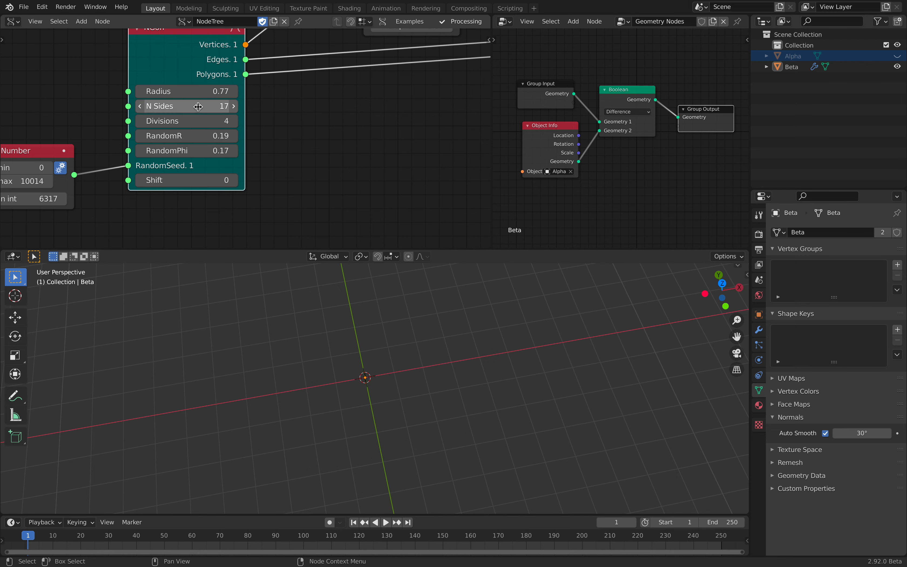
{"action": "left_click", "coordinate": [141, 106]}
{"action": "left_click", "coordinate": [142, 106]}
{"action": "left_click", "coordinate": [142, 106]}
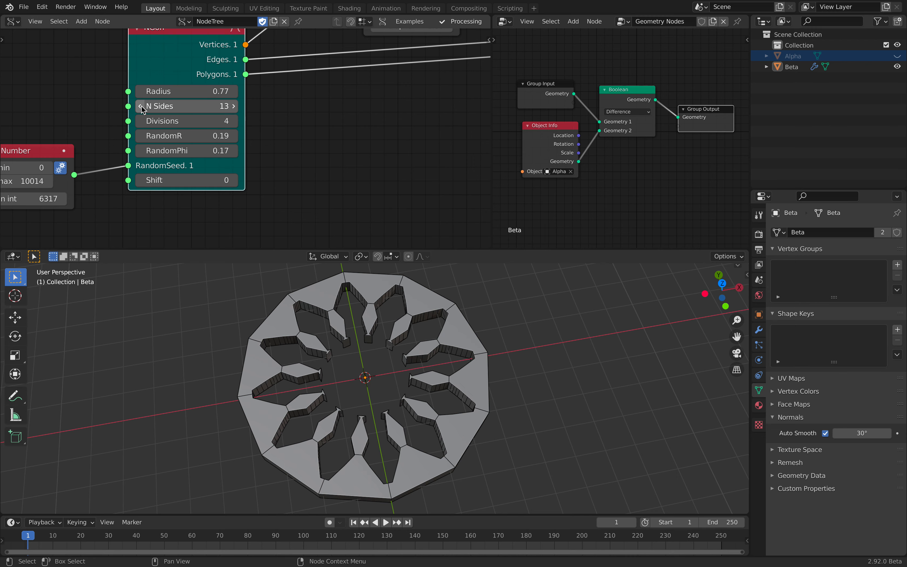
Set the A Number integer feeding the NGon's random seed to 6395
{"action": "scroll", "coordinate": [46, 181], "scroll_direction": "down", "scroll_amount": 1}
{"action": "left_click_drag", "start_coordinate": [58, 190], "coordinate": [86, 190]}
{"action": "middle_click_drag", "start_coordinate": [342, 362], "coordinate": [357, 345]}
{"action": "scroll", "coordinate": [282, 200], "scroll_direction": "down", "scroll_amount": 4}
{"action": "middle_click_drag", "start_coordinate": [283, 200], "coordinate": [193, 231]}
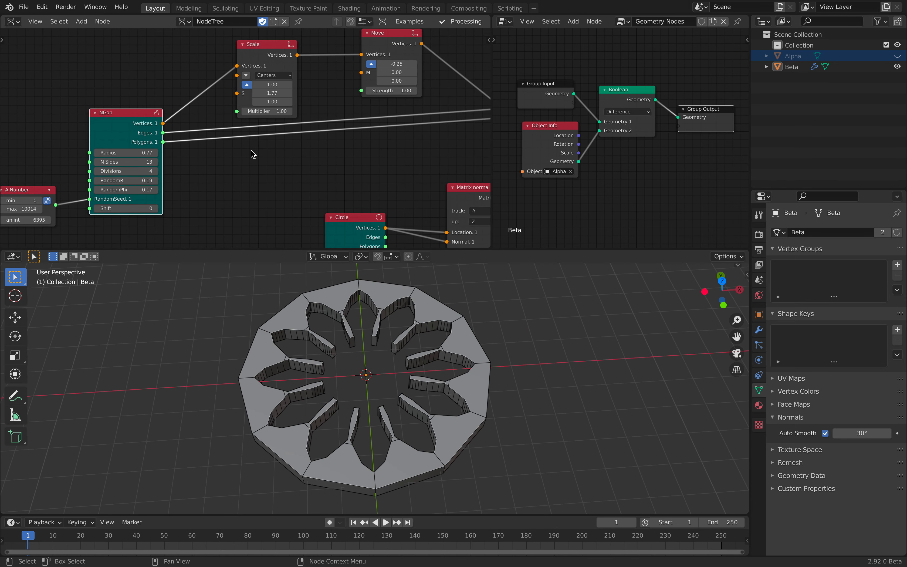
Reposition the Scale node and set its Y scale factor to 1.36, keeping X and Z at 1.00
{"action": "scroll", "coordinate": [245, 154], "scroll_direction": "down", "scroll_amount": 2}
{"action": "middle_click_drag", "start_coordinate": [245, 154], "coordinate": [226, 184]}
{"action": "left_click_drag", "start_coordinate": [245, 92], "coordinate": [233, 86]}
{"action": "scroll", "coordinate": [193, 112], "scroll_direction": "up", "scroll_amount": 1}
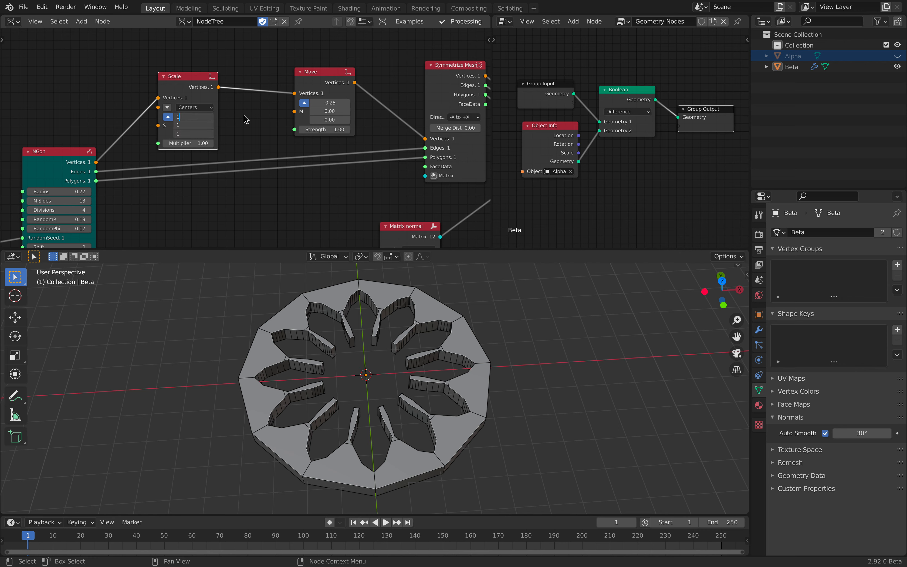
{"action": "key", "text": "Return"}
{"action": "left_click_drag", "start_coordinate": [193, 117], "coordinate": [237, 125]}
{"action": "key", "text": "Return"}
Set the X offset of the Move node after Scale to -0.35
{"action": "middle_click_drag", "start_coordinate": [304, 126], "coordinate": [187, 82]}
{"action": "mouse_move", "coordinate": [197, 79]}
{"action": "left_mouse_down"}
{"action": "mouse_move", "coordinate": [207, 79]}
{"action": "mouse_move", "coordinate": [184, 79]}
{"action": "left_mouse_up"}
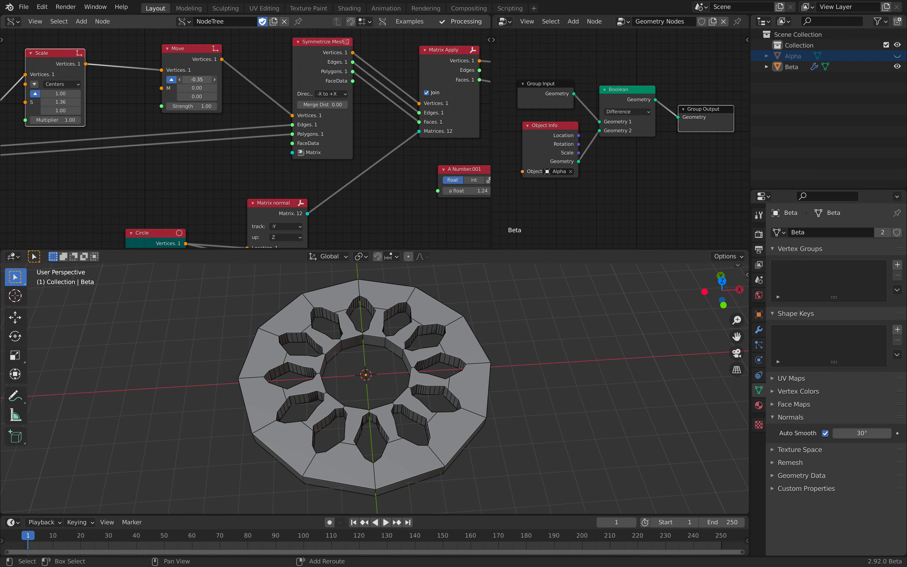
{"action": "middle_click_drag", "start_coordinate": [247, 81], "coordinate": [213, 83]}
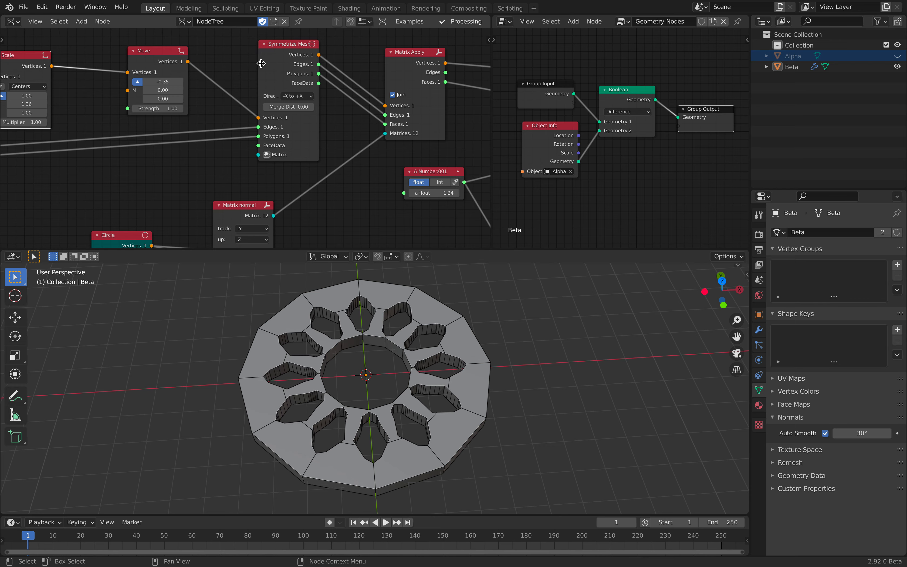
Slightly reposition the Symmetrize Mesh and Matrix Apply nodes in the node tree
{"action": "left_click_drag", "start_coordinate": [300, 54], "coordinate": [286, 69]}
{"action": "scroll", "coordinate": [289, 82], "scroll_direction": "down", "scroll_amount": 2}
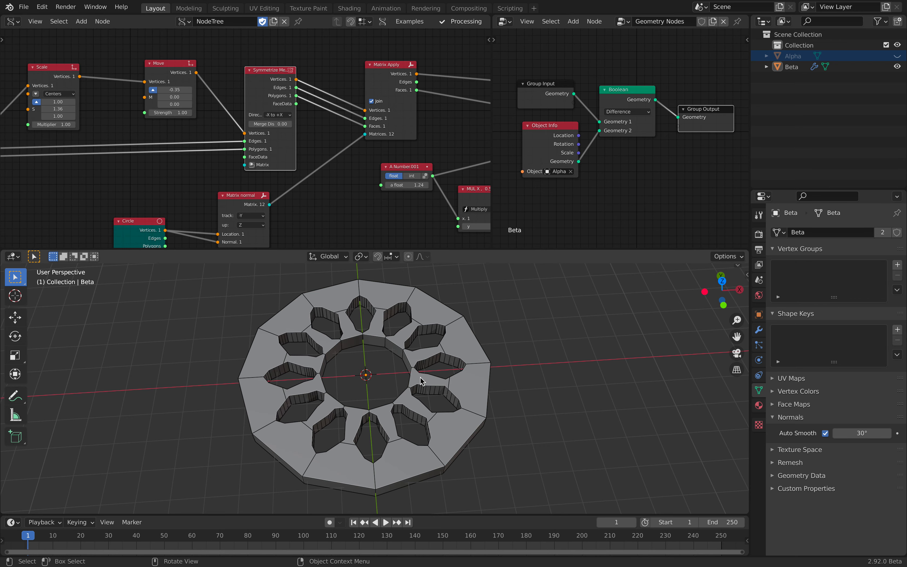
{"action": "middle_click_drag", "start_coordinate": [422, 379], "coordinate": [411, 392]}
{"action": "middle_click_drag", "start_coordinate": [362, 114], "coordinate": [332, 79]}
{"action": "left_click_drag", "start_coordinate": [344, 52], "coordinate": [329, 54]}
Reduce the Circle node's vertex count to 5, and raise it to 9 so the pattern has nine holes
{"action": "middle_click_drag", "start_coordinate": [240, 132], "coordinate": [316, 91]}
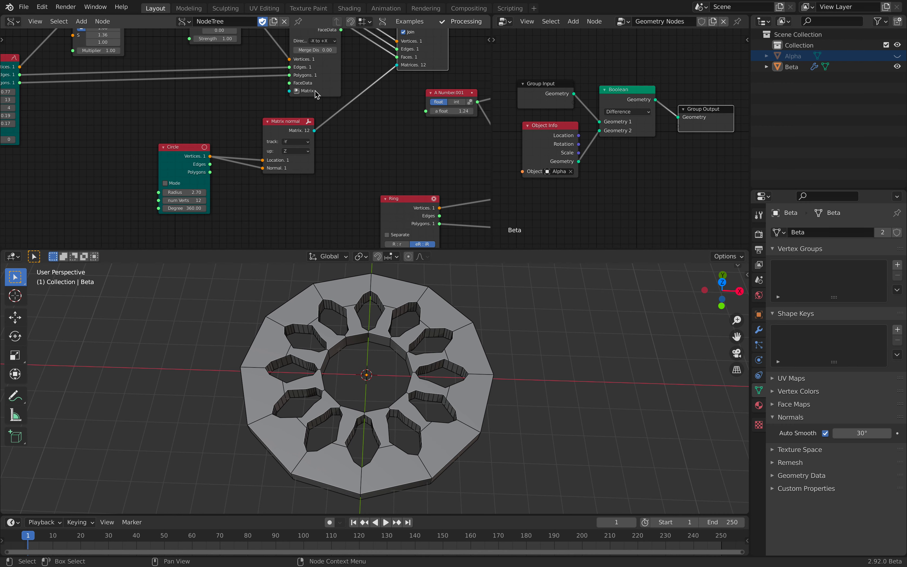
{"action": "scroll", "coordinate": [269, 110], "scroll_direction": "up", "scroll_amount": 2}
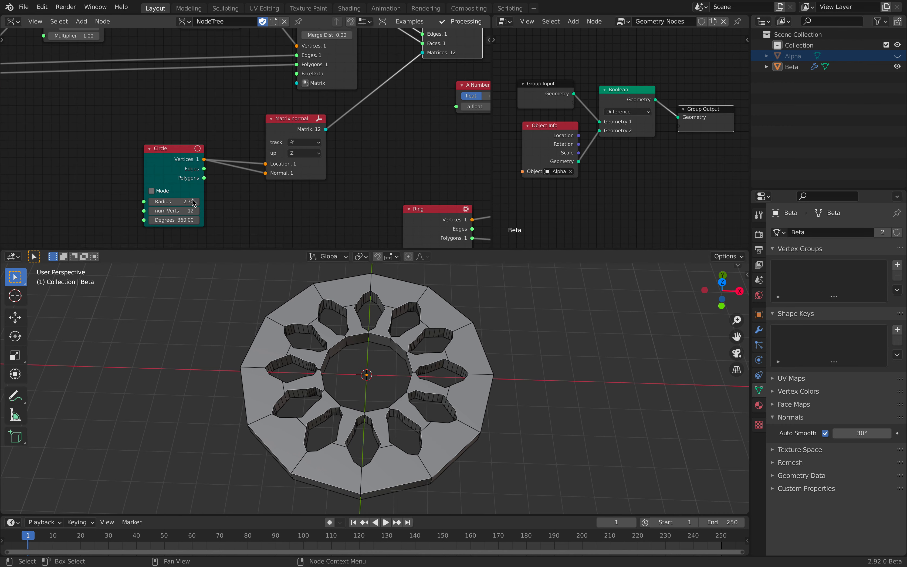
{"action": "left_click", "coordinate": [151, 210]}
{"action": "left_click", "coordinate": [151, 210]}
{"action": "left_click", "coordinate": [151, 210]}
{"action": "left_click", "coordinate": [151, 210]}
{"action": "left_click", "coordinate": [151, 210]}
{"action": "left_click", "coordinate": [151, 210]}
{"action": "left_click", "coordinate": [151, 210]}
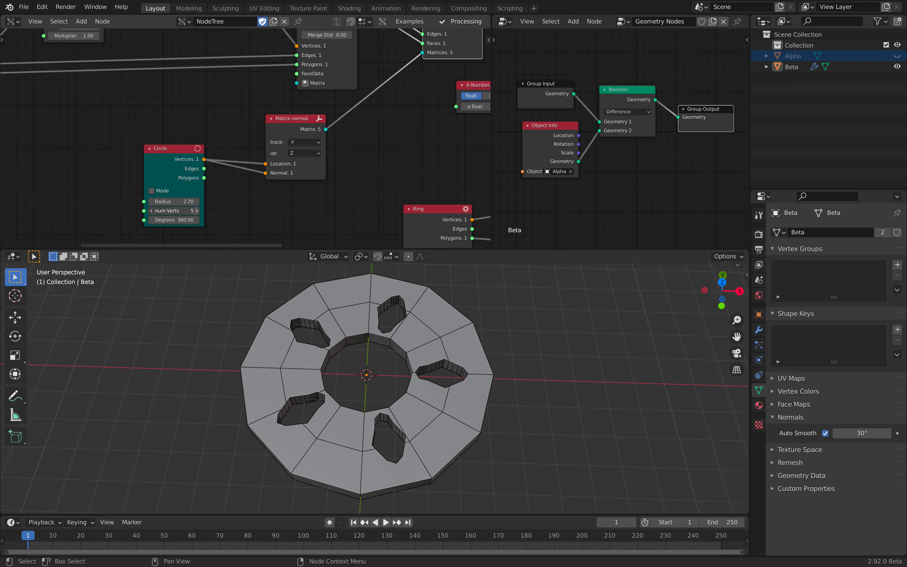
{"action": "left_click", "coordinate": [197, 211]}
{"action": "left_click", "coordinate": [197, 211]}
{"action": "left_click", "coordinate": [197, 211]}
{"action": "left_click", "coordinate": [197, 211]}
Rearrange the Matrix normal, Circle, Matrix Apply and upper Move nodes for a tidier tree layout
{"action": "middle_click_drag", "start_coordinate": [309, 133], "coordinate": [252, 158]}
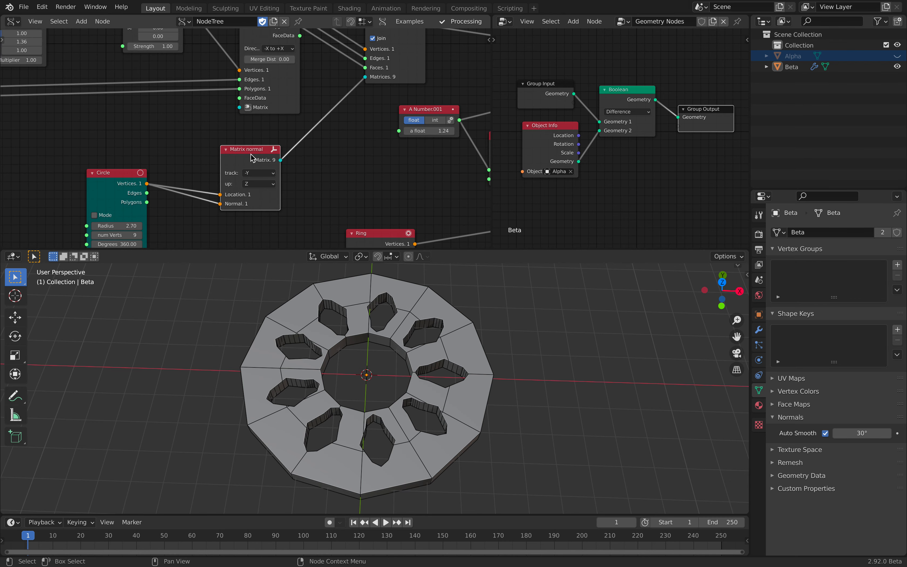
{"action": "left_click_drag", "start_coordinate": [243, 156], "coordinate": [258, 145]}
{"action": "left_click_drag", "start_coordinate": [120, 177], "coordinate": [168, 143]}
{"action": "middle_click_drag", "start_coordinate": [326, 105], "coordinate": [229, 149]}
{"action": "left_click_drag", "start_coordinate": [286, 55], "coordinate": [268, 70]}
{"action": "scroll", "coordinate": [296, 79], "scroll_direction": "down", "scroll_amount": 2}
{"action": "middle_click_drag", "start_coordinate": [296, 80], "coordinate": [150, 100]}
{"action": "left_click_drag", "start_coordinate": [370, 83], "coordinate": [347, 83]}
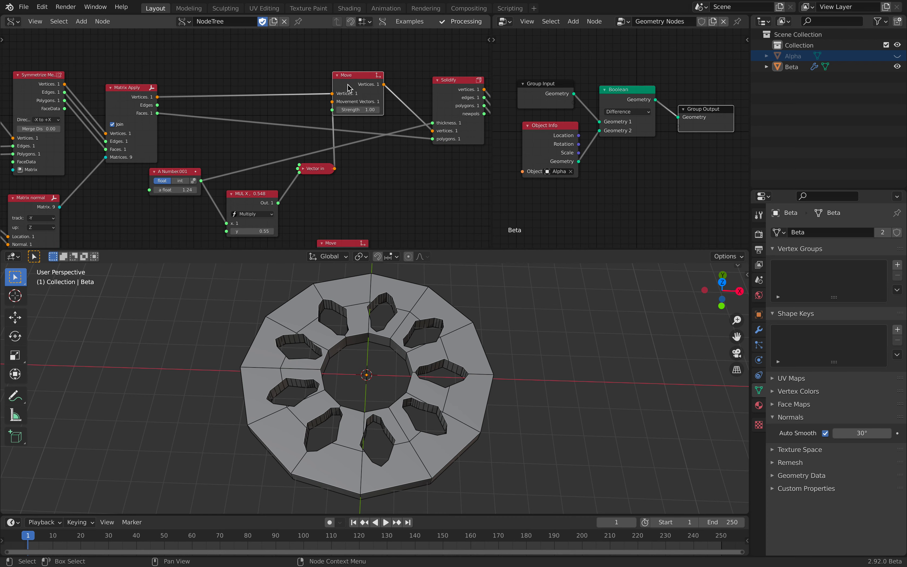
{"action": "scroll", "coordinate": [363, 95], "scroll_direction": "up", "scroll_amount": 1}
{"action": "middle_click_drag", "start_coordinate": [370, 98], "coordinate": [313, 95]}
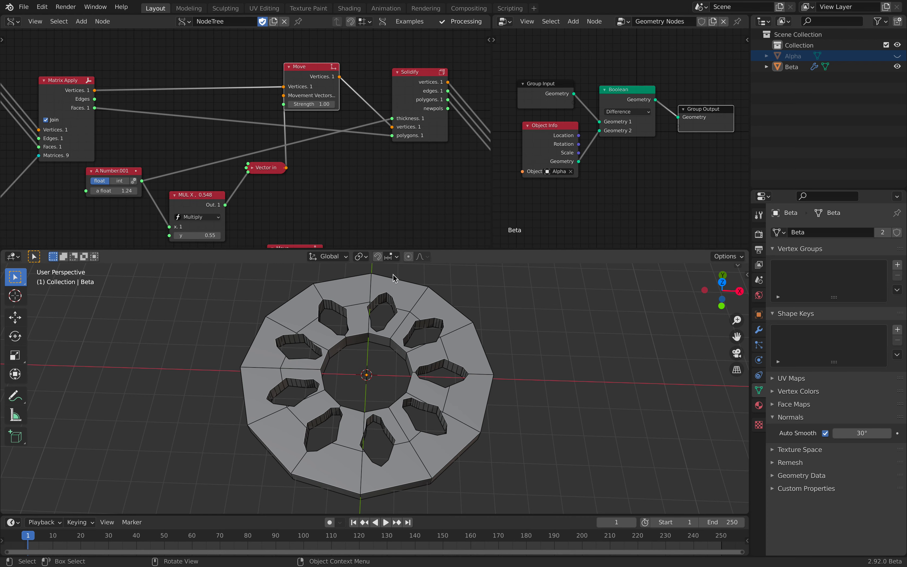
Set the Ring node's Exterior Radius to 3.80, Interior Radius to 1.47 and Circular Sections to 5
{"action": "middle_click_drag", "start_coordinate": [334, 167], "coordinate": [228, 138]}
{"action": "scroll", "coordinate": [268, 147], "scroll_direction": "down", "scroll_amount": 1}
{"action": "middle_click_drag", "start_coordinate": [279, 122], "coordinate": [296, 36]}
{"action": "middle_click_drag", "start_coordinate": [303, 148], "coordinate": [444, 80]}
{"action": "scroll", "coordinate": [250, 103], "scroll_direction": "up", "scroll_amount": 1}
{"action": "scroll", "coordinate": [250, 108], "scroll_direction": "up", "scroll_amount": 1}
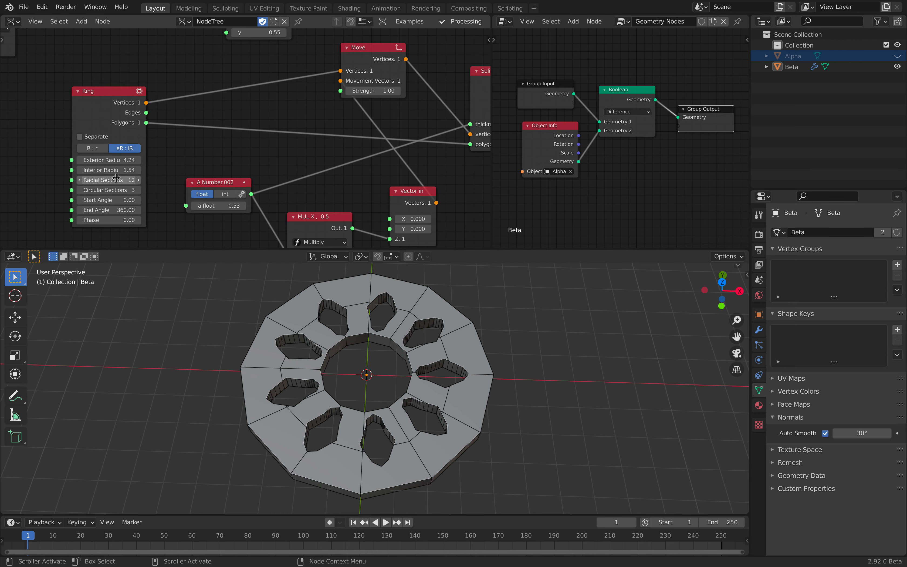
{"action": "left_click_drag", "start_coordinate": [111, 161], "coordinate": [11, 160]}
{"action": "left_click", "coordinate": [139, 190]}
{"action": "left_click", "coordinate": [139, 190]}
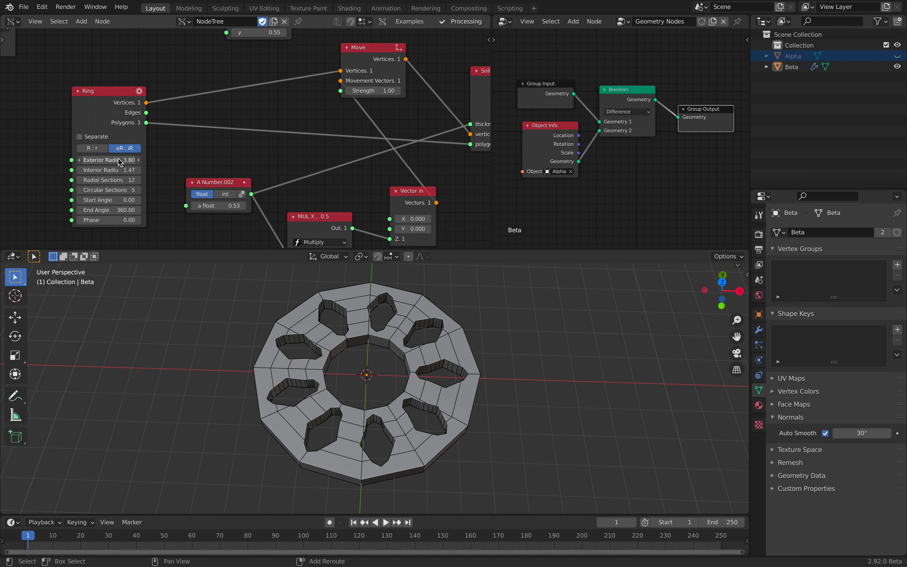
Thicken the ring by setting the A Number.002 float that drives its Solidify thickness to 1.32
{"action": "middle_click_drag", "start_coordinate": [412, 307], "coordinate": [316, 378]}
{"action": "scroll", "coordinate": [213, 170], "scroll_direction": "down", "scroll_amount": 2}
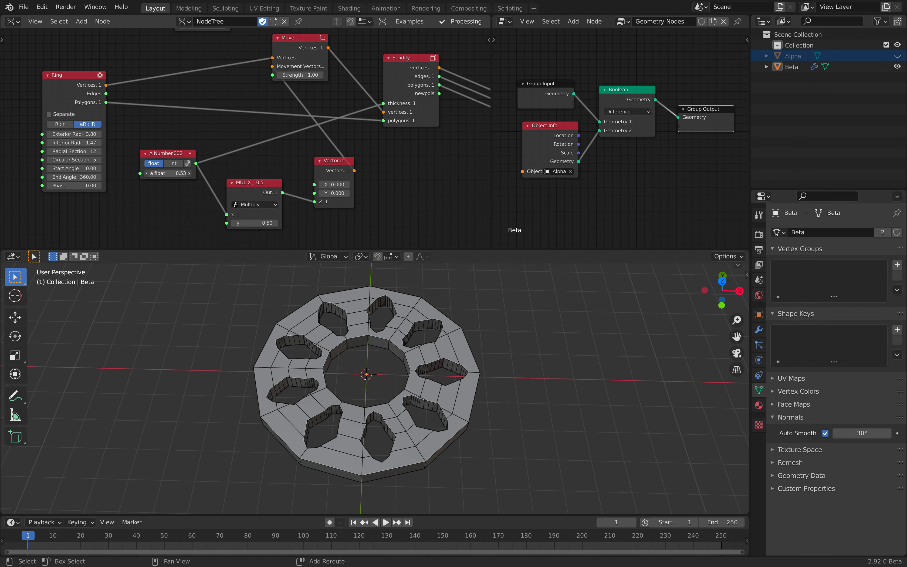
{"action": "left_click_drag", "start_coordinate": [169, 173], "coordinate": [263, 173]}
{"action": "middle_click_drag", "start_coordinate": [229, 328], "coordinate": [315, 330]}
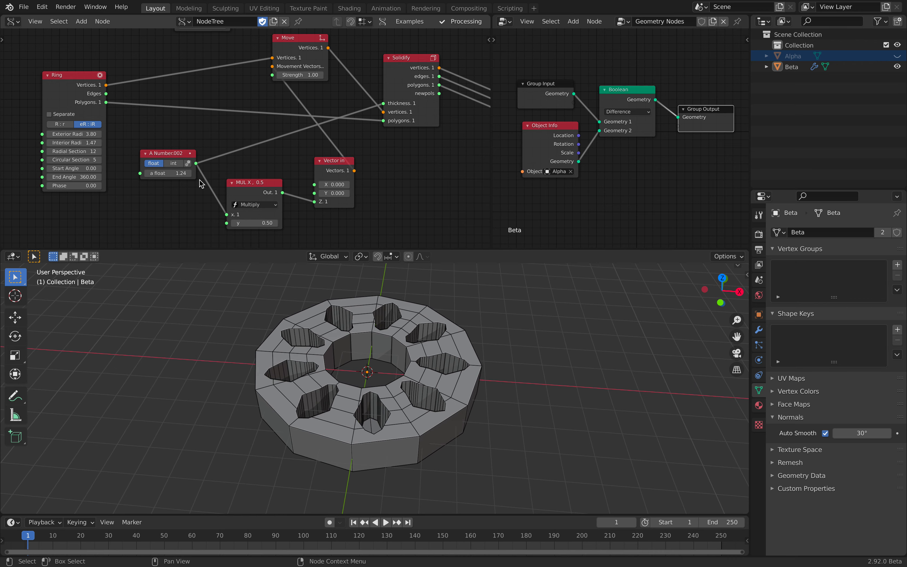
{"action": "left_click_drag", "start_coordinate": [168, 173], "coordinate": [172, 173]}
{"action": "middle_click_drag", "start_coordinate": [427, 356], "coordinate": [411, 344]}
{"action": "middle_click_drag", "start_coordinate": [412, 180], "coordinate": [355, 189]}
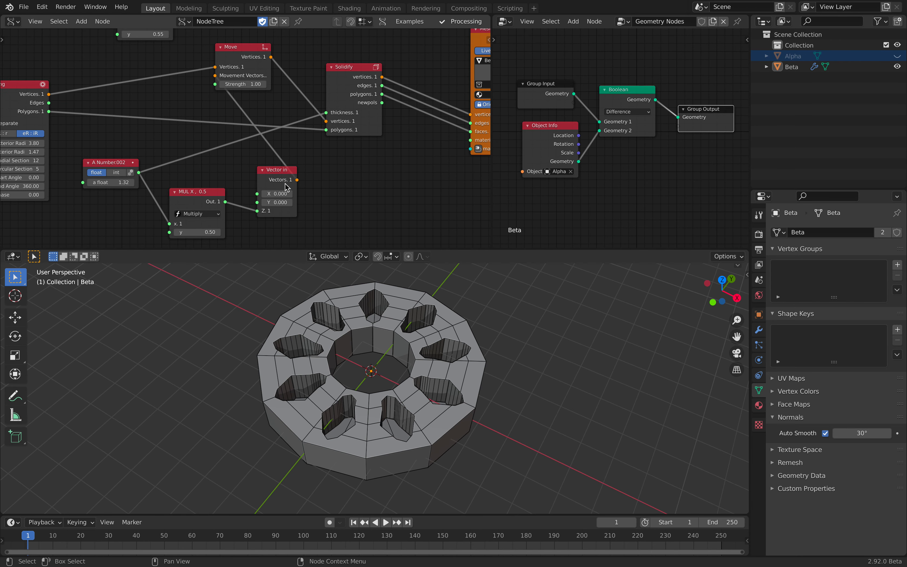
Try the Union and Intersect operations on the Boolean node, and restore Difference
{"action": "left_click", "coordinate": [625, 112]}
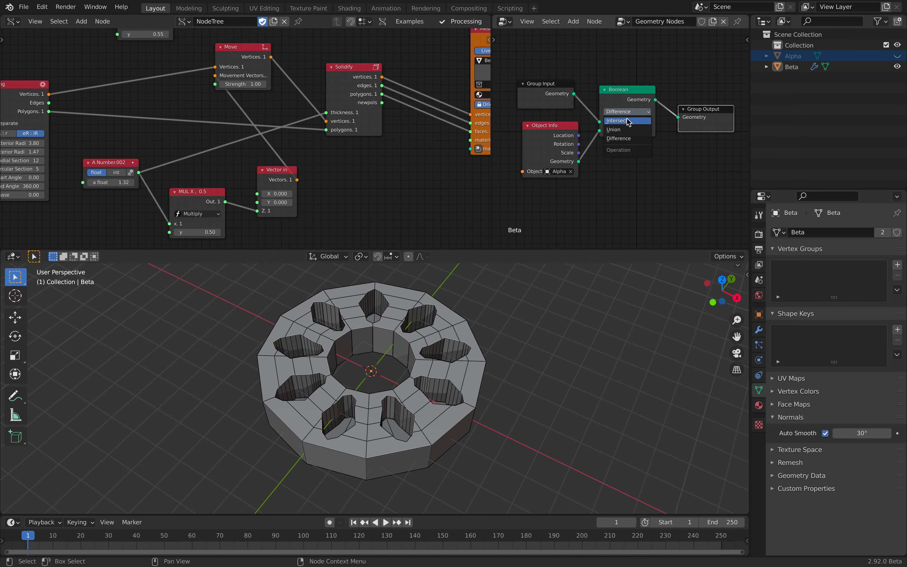
{"action": "left_click", "coordinate": [629, 131]}
{"action": "middle_click_drag", "start_coordinate": [564, 353], "coordinate": [501, 342]}
{"action": "left_click", "coordinate": [618, 113]}
{"action": "left_click", "coordinate": [621, 121]}
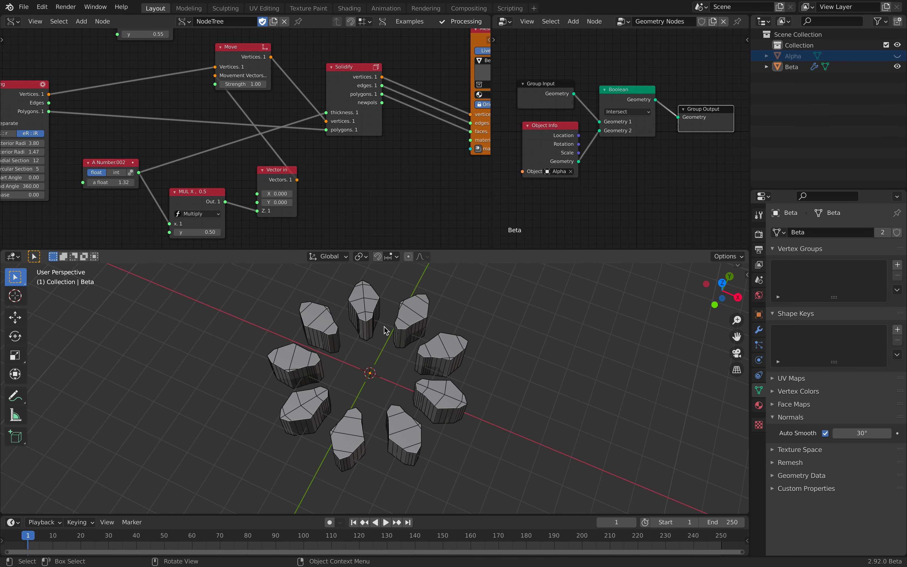
{"action": "left_click", "coordinate": [621, 112]}
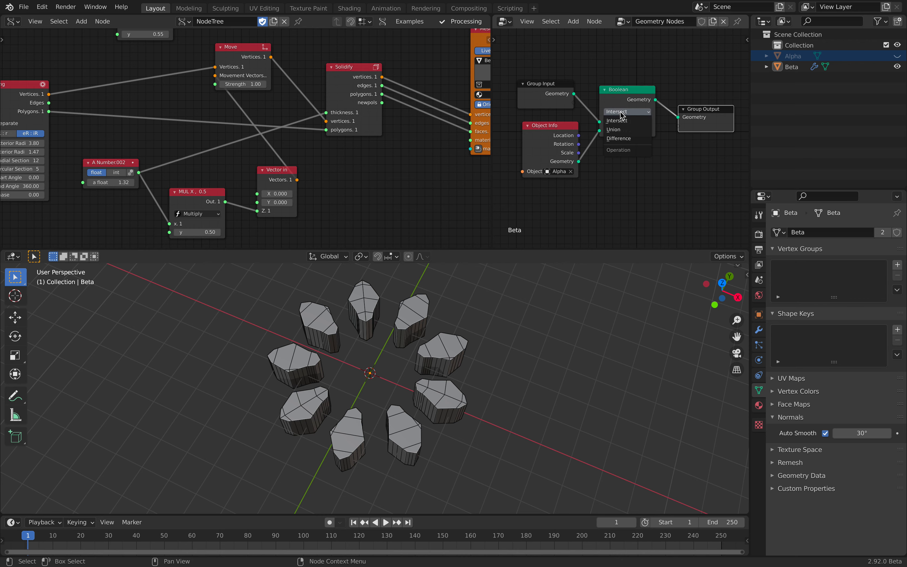
{"action": "left_click", "coordinate": [623, 139]}
Examine the pierced ring and the node chain from the Solidify and Mesh viewer nodes back to Ring and Circle
{"action": "scroll", "coordinate": [294, 121], "scroll_direction": "down", "scroll_amount": 1}
{"action": "middle_click_drag", "start_coordinate": [292, 131], "coordinate": [253, 140]}
{"action": "left_click_drag", "start_coordinate": [301, 98], "coordinate": [298, 96]}
{"action": "middle_click_drag", "start_coordinate": [291, 105], "coordinate": [226, 135]}
{"action": "middle_click_drag", "start_coordinate": [348, 325], "coordinate": [278, 373]}
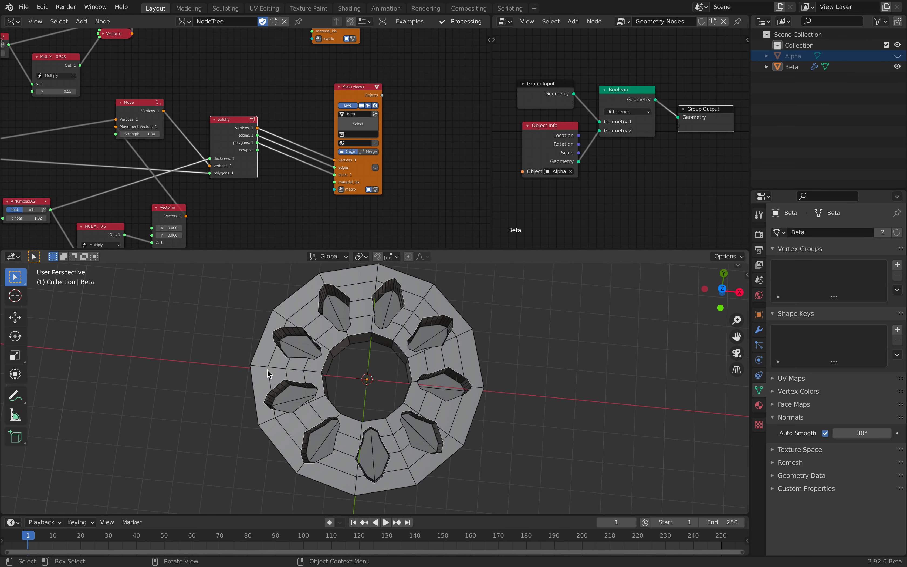
{"action": "middle_click_drag", "start_coordinate": [75, 111], "coordinate": [193, 109]}
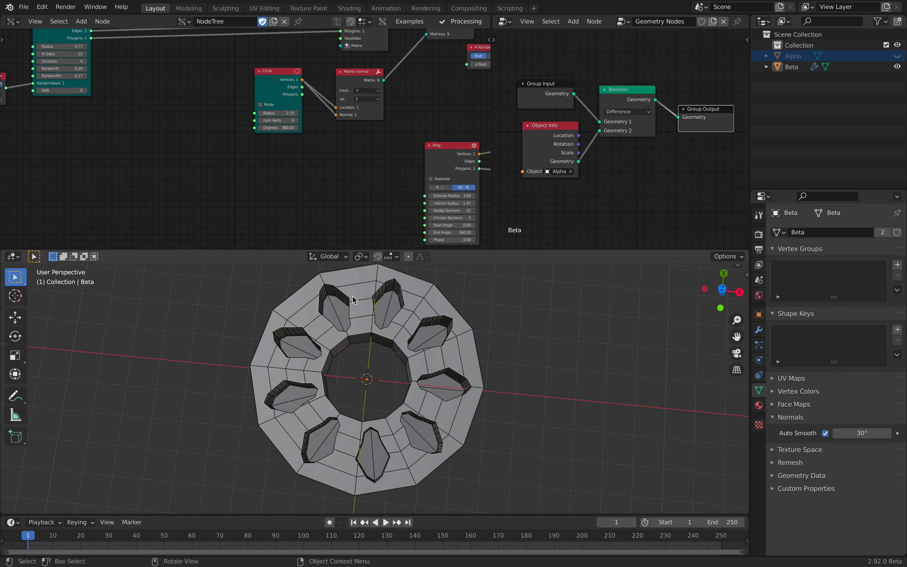
{"action": "scroll", "coordinate": [253, 136], "scroll_direction": "up", "scroll_amount": 2}
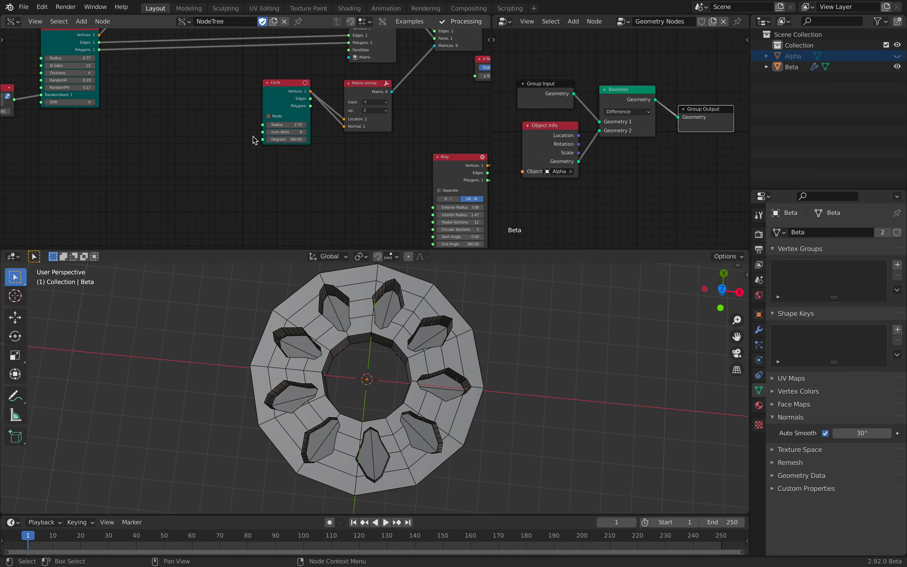
Set the Circle node's Radius to 2.78 and its number of vertices to 12
{"action": "left_click_drag", "start_coordinate": [293, 123], "coordinate": [300, 122]}
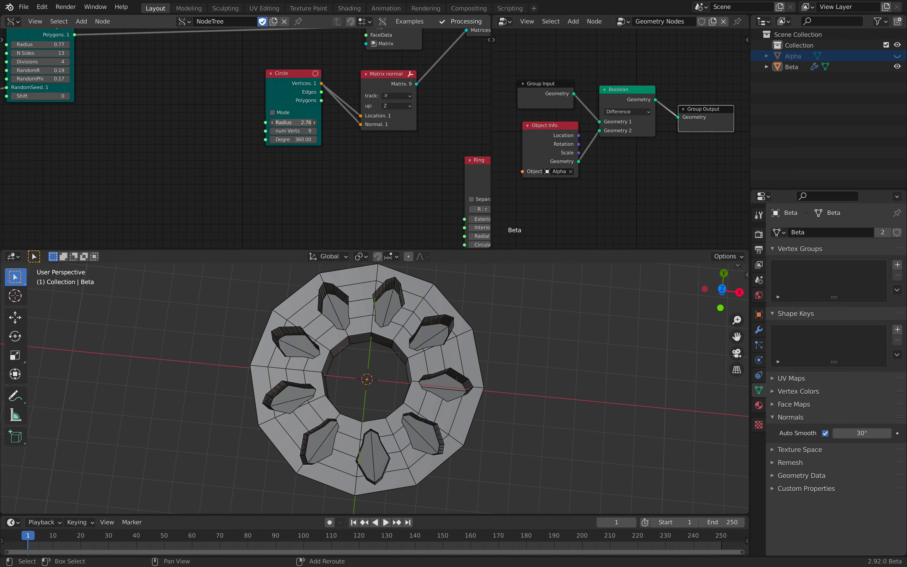
{"action": "left_click", "coordinate": [315, 131]}
{"action": "left_click", "coordinate": [315, 131]}
{"action": "left_click", "coordinate": [314, 131]}
{"action": "left_click", "coordinate": [315, 131]}
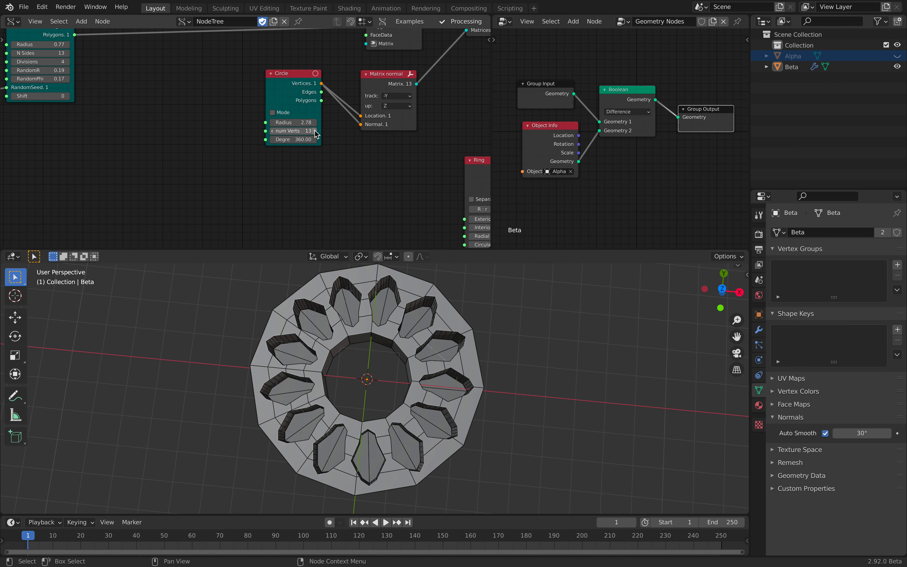
{"action": "left_click", "coordinate": [273, 132]}
{"action": "left_click", "coordinate": [274, 132]}
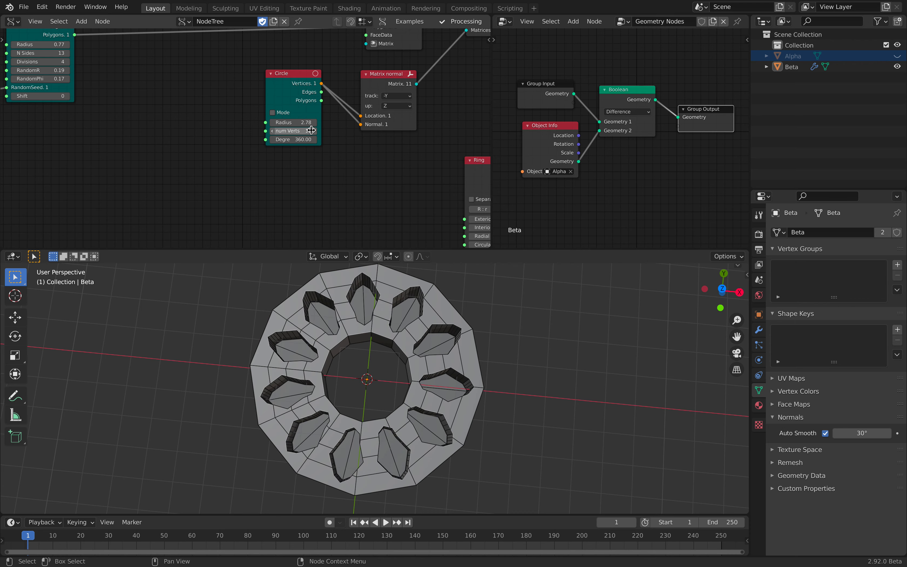
{"action": "left_click", "coordinate": [315, 131]}
{"action": "middle_click_drag", "start_coordinate": [339, 333], "coordinate": [392, 363]}
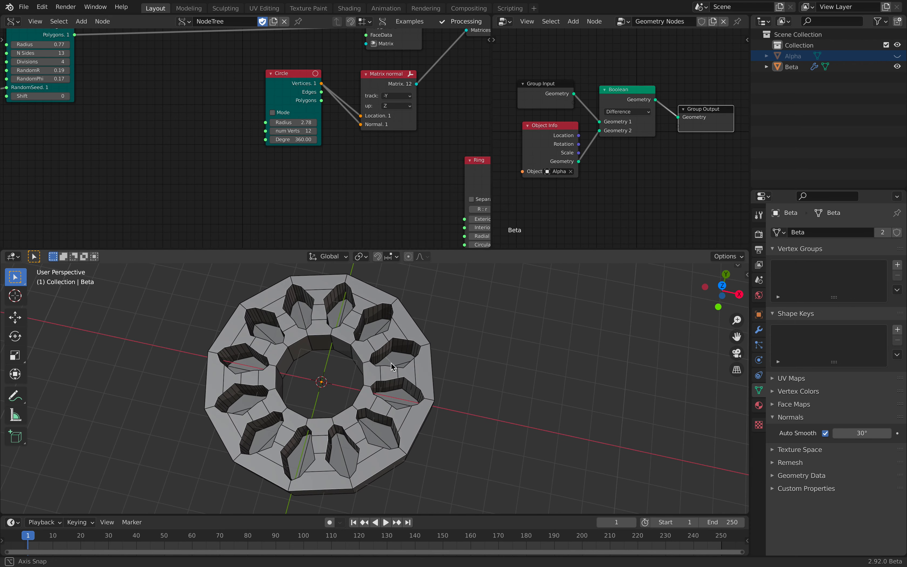
Save the project as a new version named shape_cutter_test_005.blend
{"action": "left_click", "coordinate": [23, 6]}
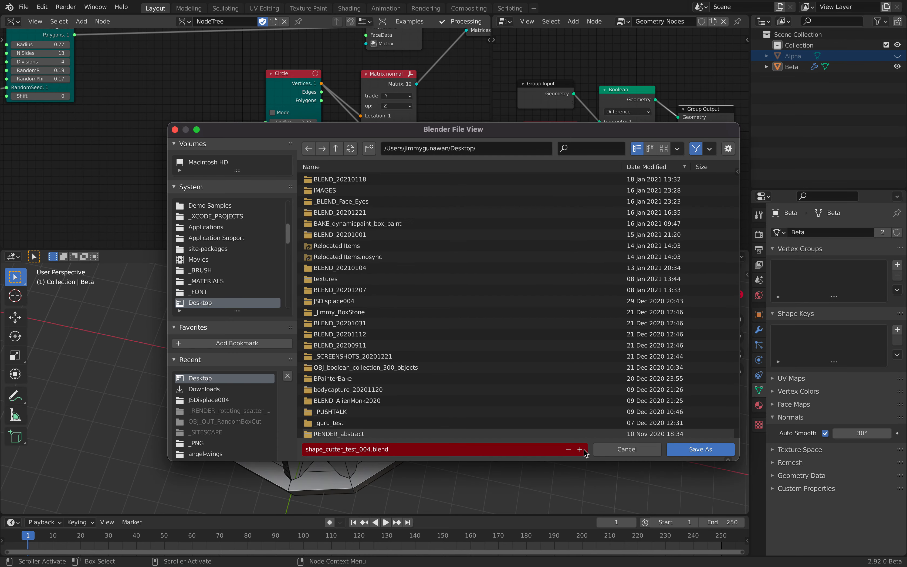
{"action": "left_click", "coordinate": [697, 447]}
Add a Box node in an empty area beside the Sverchok node chains
{"action": "scroll", "coordinate": [356, 162], "scroll_direction": "down", "scroll_amount": 11}
{"action": "middle_click_drag", "start_coordinate": [356, 162], "coordinate": [192, 148]}
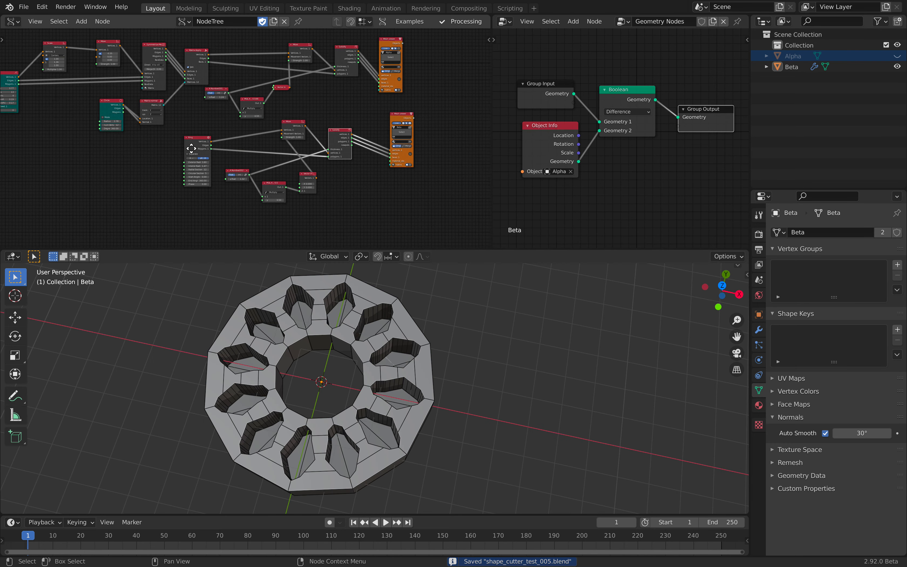
{"action": "scroll", "coordinate": [338, 177], "scroll_direction": "down", "scroll_amount": 2}
{"action": "middle_click_drag", "start_coordinate": [349, 180], "coordinate": [234, 179]}
{"action": "middle_click_drag", "start_coordinate": [334, 159], "coordinate": [286, 160]}
{"action": "scroll", "coordinate": [285, 159], "scroll_direction": "up", "scroll_amount": 3}
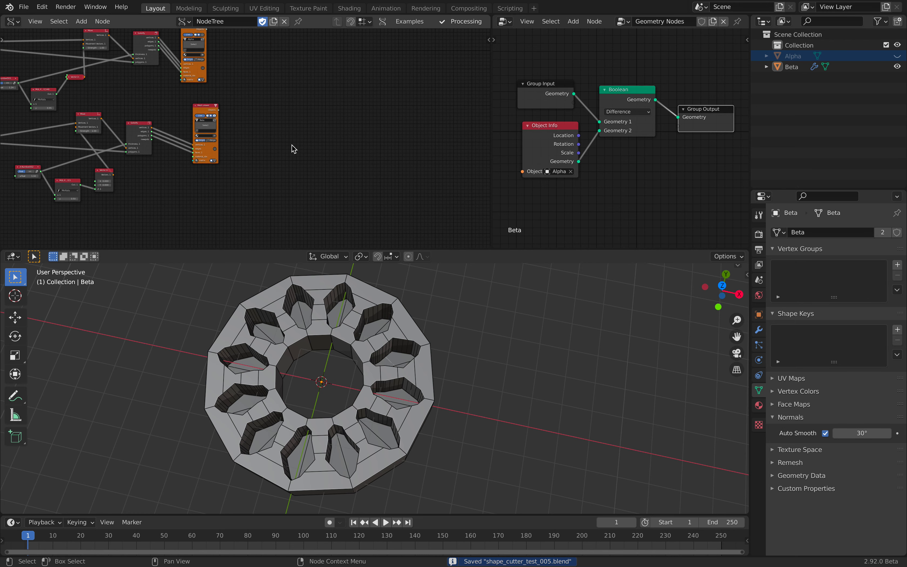
{"action": "key", "text": "shift+a"}
{"action": "left_click", "coordinate": [292, 145]}
{"action": "type", "text": "box"}
{"action": "key", "text": "Return"}
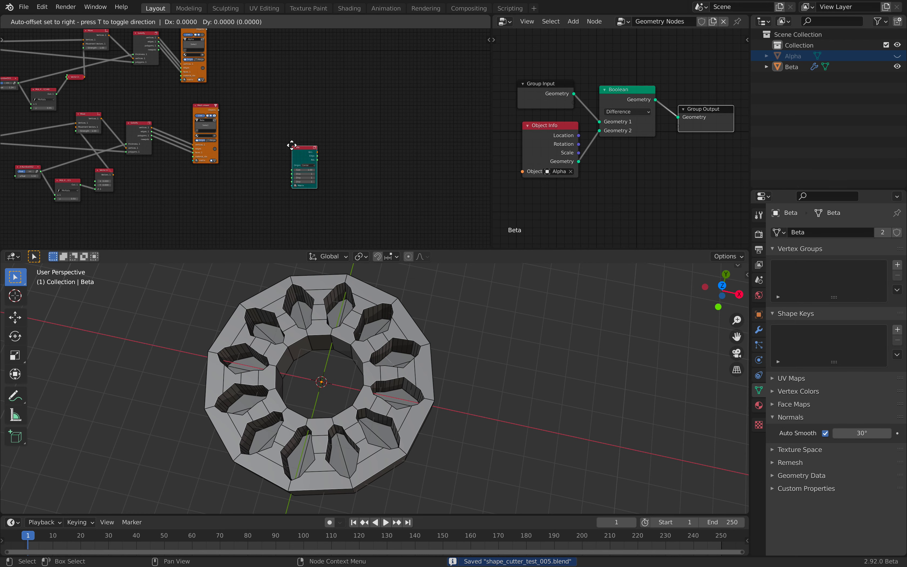
{"action": "left_click", "coordinate": [170, 188]}
Duplicate a Mesh viewer node next to the Box and feed it the Box's vertices, edges and polygons
{"action": "scroll", "coordinate": [169, 188], "scroll_direction": "up", "scroll_amount": 3}
{"action": "middle_click_drag", "start_coordinate": [169, 188], "coordinate": [234, 137]}
{"action": "left_click", "coordinate": [241, 71]}
{"action": "key", "text": "shift+d"}
{"action": "left_click", "coordinate": [274, 164]}
{"action": "middle_click_drag", "start_coordinate": [262, 173], "coordinate": [294, 127]}
{"action": "scroll", "coordinate": [294, 128], "scroll_direction": "up", "scroll_amount": 5}
{"action": "left_click", "coordinate": [231, 134]}
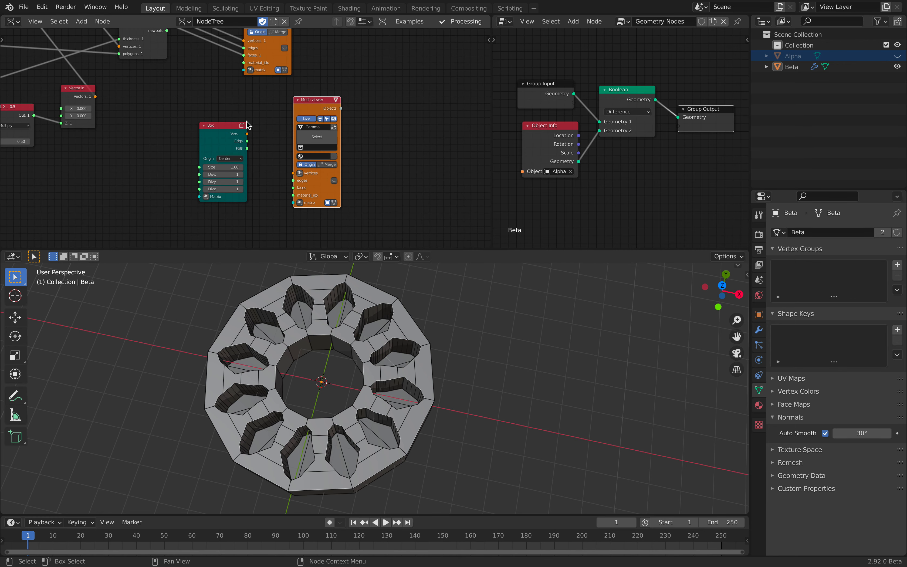
{"action": "key", "text": "f"}
{"action": "left_click", "coordinate": [220, 99]}
{"action": "middle_click_drag", "start_coordinate": [431, 403], "coordinate": [410, 385]}
{"action": "scroll", "coordinate": [274, 154], "scroll_direction": "up", "scroll_amount": 2}
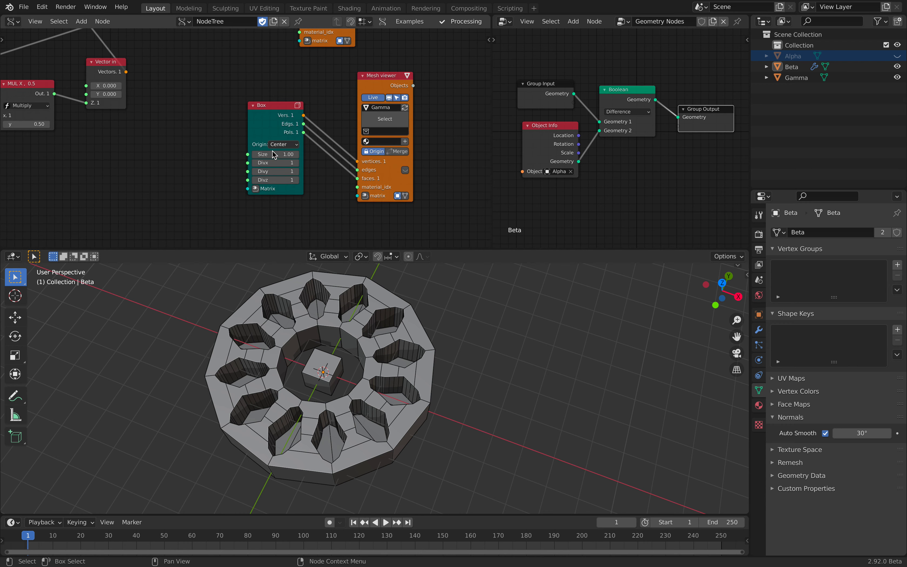
Set the Box node's Size to 4.90
{"action": "left_click_drag", "start_coordinate": [273, 154], "coordinate": [294, 154]}
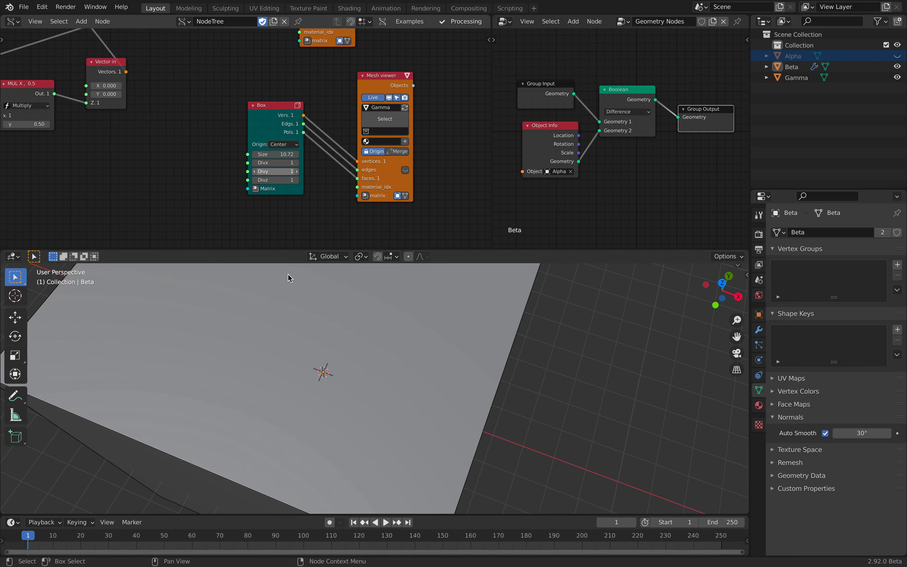
{"action": "left_click_drag", "start_coordinate": [278, 154], "coordinate": [292, 173]}
{"action": "middle_click_drag", "start_coordinate": [343, 358], "coordinate": [375, 375]}
Attach a Matrix In node to the Box's Matrix input and set its Location Y to -2.436
{"action": "left_click", "coordinate": [256, 189]}
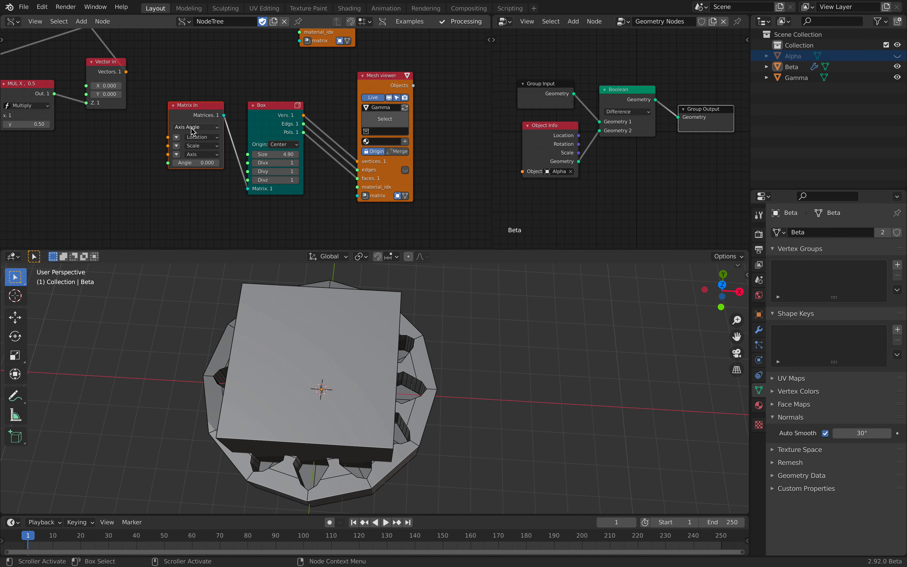
{"action": "left_click", "coordinate": [176, 137]}
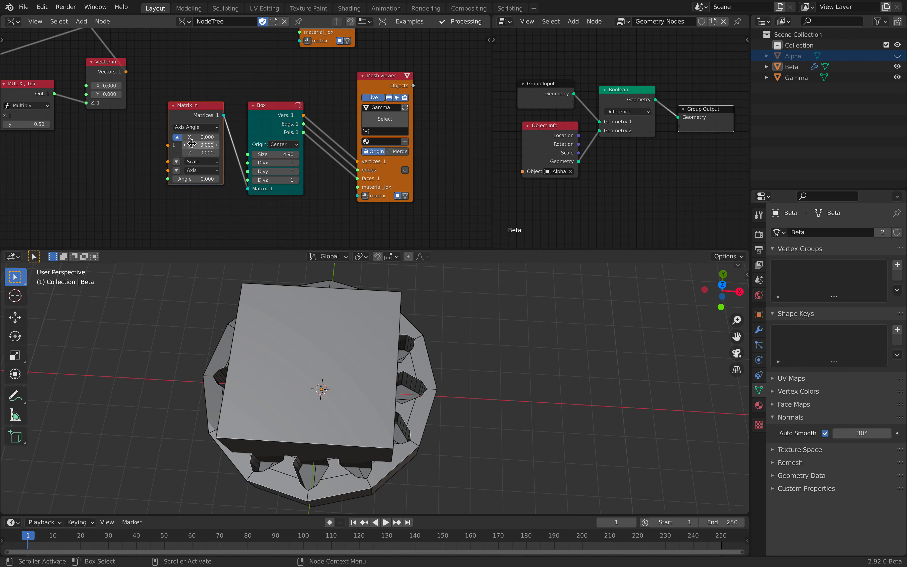
{"action": "left_click_drag", "start_coordinate": [204, 144], "coordinate": [2, 148]}
{"action": "middle_click_drag", "start_coordinate": [431, 298], "coordinate": [476, 319]}
{"action": "scroll", "coordinate": [484, 315], "scroll_direction": "down", "scroll_amount": 2}
{"action": "middle_click_drag", "start_coordinate": [488, 313], "coordinate": [552, 294], "text": "shift"}
{"action": "left_click", "coordinate": [722, 291]}
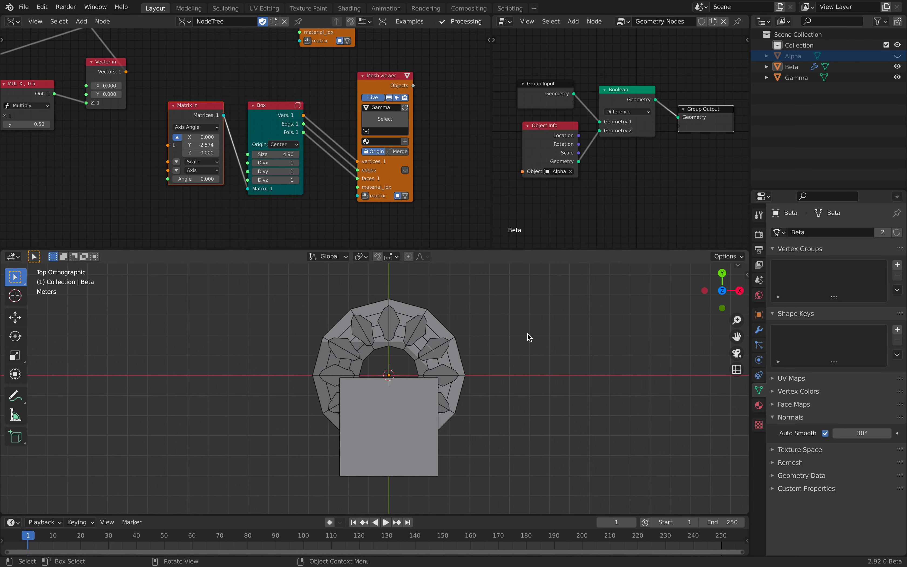
{"action": "scroll", "coordinate": [206, 141], "scroll_direction": "up", "scroll_amount": 1}
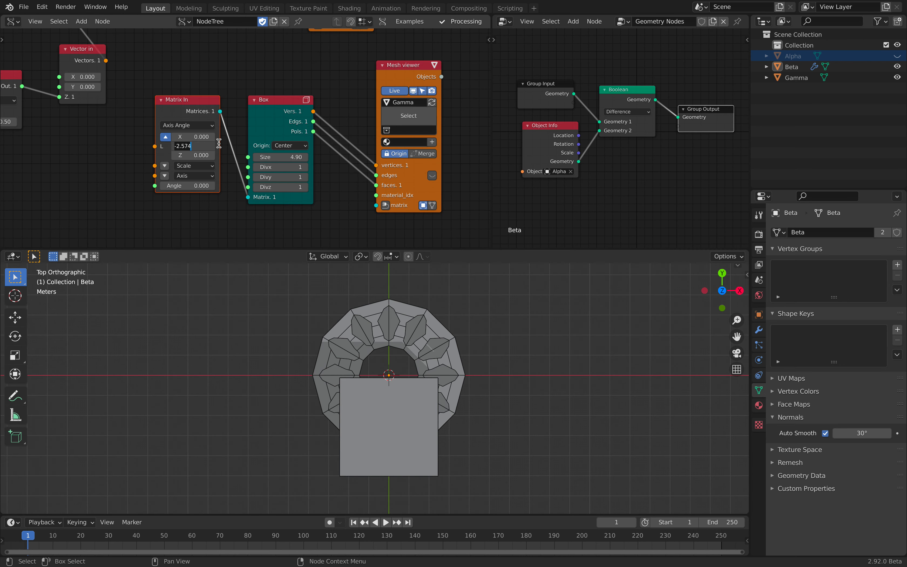
{"action": "key", "text": "Return"}
{"action": "left_click_drag", "start_coordinate": [202, 146], "coordinate": [211, 146]}
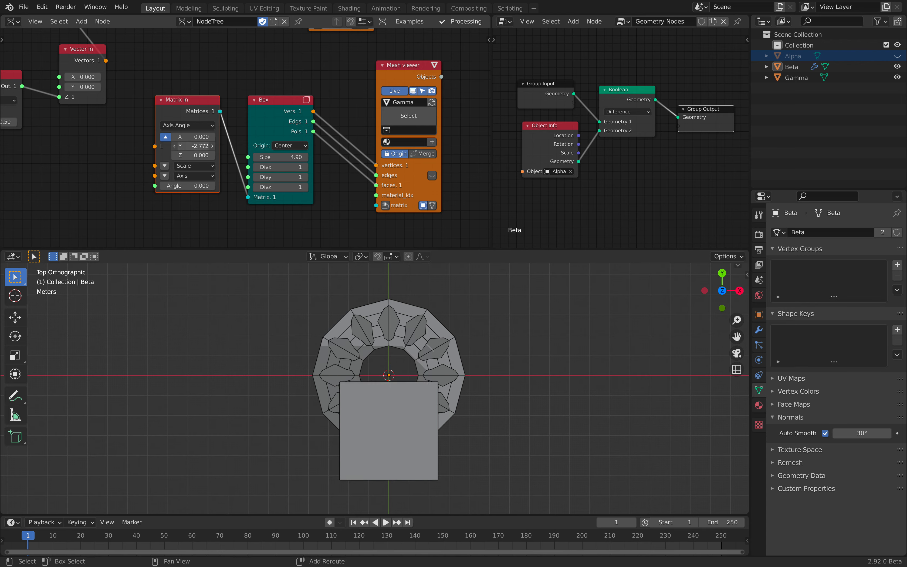
Widen the box by setting the Matrix In node's Scale X to 2.224, and save the file
{"action": "left_click", "coordinate": [165, 166]}
{"action": "left_click_drag", "start_coordinate": [195, 165], "coordinate": [236, 165]}
{"action": "middle_click_drag", "start_coordinate": [415, 378], "coordinate": [435, 385]}
{"action": "key", "text": "ctrl+s"}
Move Group Output aside in Beta's Geometry Nodes tree and duplicate the Boolean node
{"action": "left_click", "coordinate": [445, 369]}
{"action": "middle_click_drag", "start_coordinate": [520, 151], "coordinate": [460, 158]}
{"action": "scroll", "coordinate": [614, 134], "scroll_direction": "down", "scroll_amount": 1}
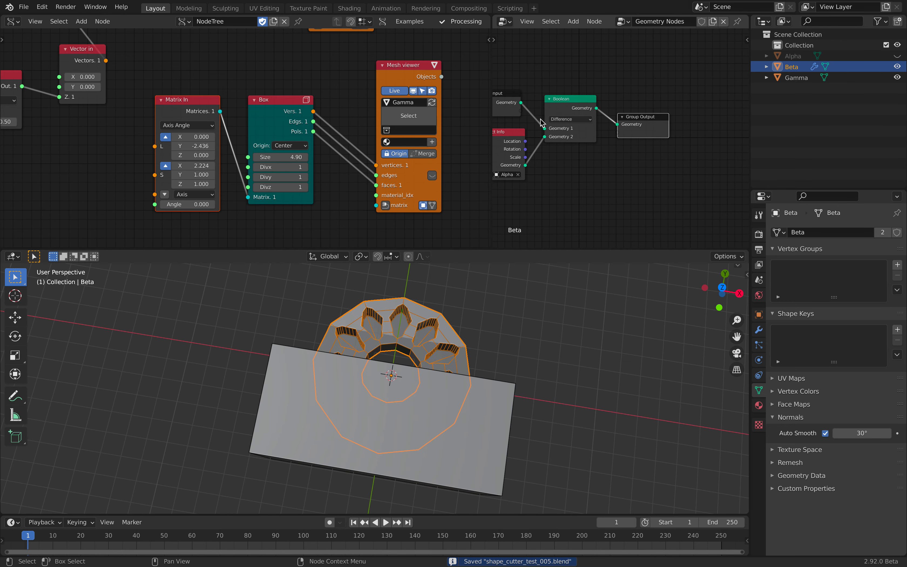
{"action": "left_click_drag", "start_coordinate": [630, 113], "coordinate": [671, 127]}
{"action": "scroll", "coordinate": [583, 94], "scroll_direction": "up", "scroll_amount": 1}
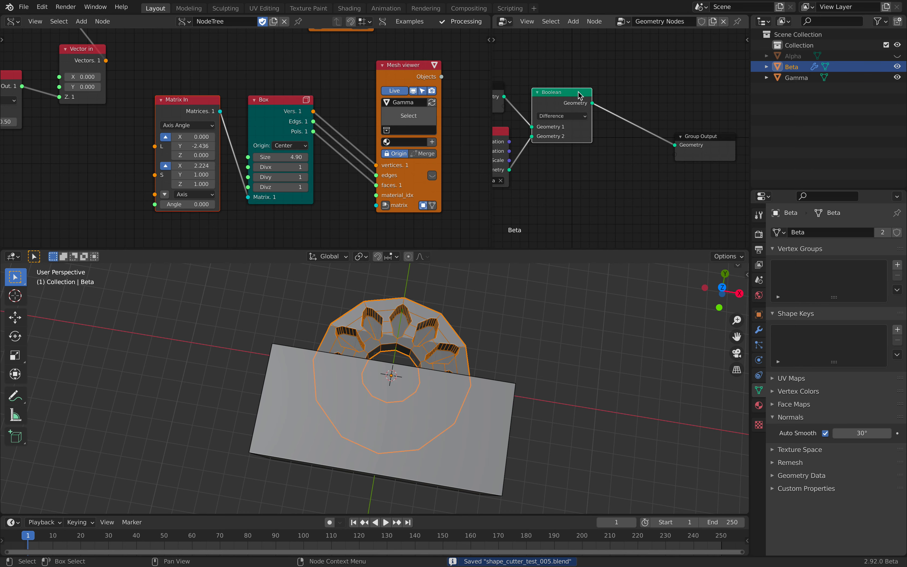
{"action": "key", "text": "shift+d"}
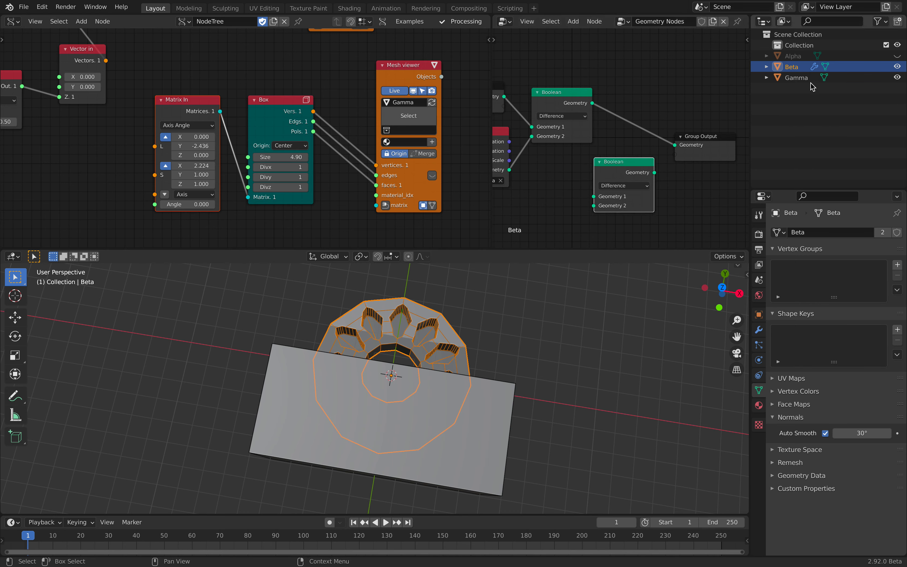
Duplicate the Object Info node, assign Gamma to it and link its Geometry to the second Boolean's Geometry 2
{"action": "middle_click_drag", "start_coordinate": [554, 136], "coordinate": [607, 99]}
{"action": "key", "text": "shift+d"}
{"action": "left_click", "coordinate": [596, 173]}
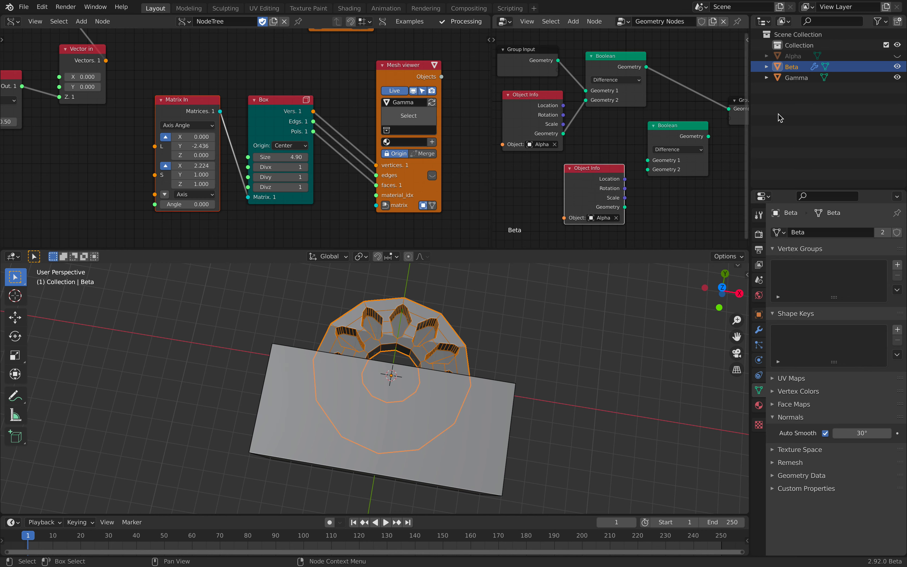
{"action": "left_click_drag", "start_coordinate": [796, 77], "coordinate": [621, 198]}
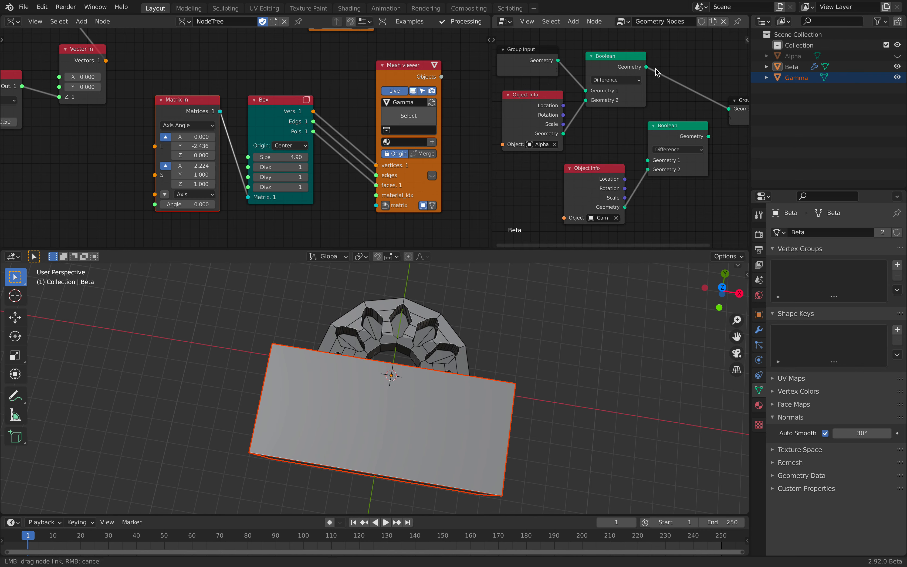
Route the first Boolean's geometry into the second Boolean's Geometry 1 and link the second Boolean to Group Output
{"action": "left_click_drag", "start_coordinate": [668, 132], "coordinate": [682, 127]}
{"action": "middle_click_drag", "start_coordinate": [683, 130], "coordinate": [559, 130]}
{"action": "scroll", "coordinate": [558, 131], "scroll_direction": "up", "scroll_amount": 3}
{"action": "left_click_drag", "start_coordinate": [647, 99], "coordinate": [668, 85]}
{"action": "left_click_drag", "start_coordinate": [602, 131], "coordinate": [626, 97]}
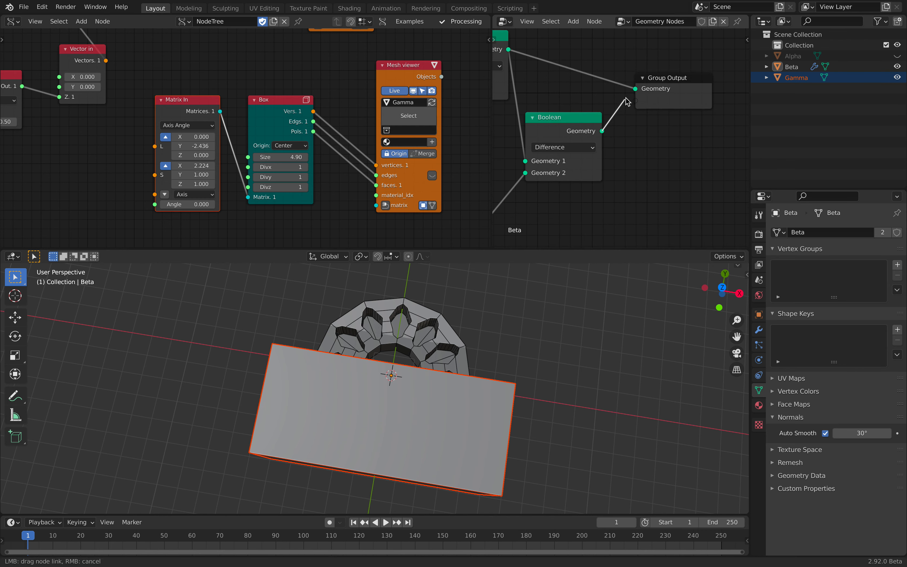
{"action": "left_click_drag", "start_coordinate": [598, 207], "coordinate": [590, 221]}
{"action": "left_click_drag", "start_coordinate": [603, 131], "coordinate": [640, 91]}
Hide the Gamma object in the viewport and save the file
{"action": "left_click_drag", "start_coordinate": [671, 120], "coordinate": [671, 120]}
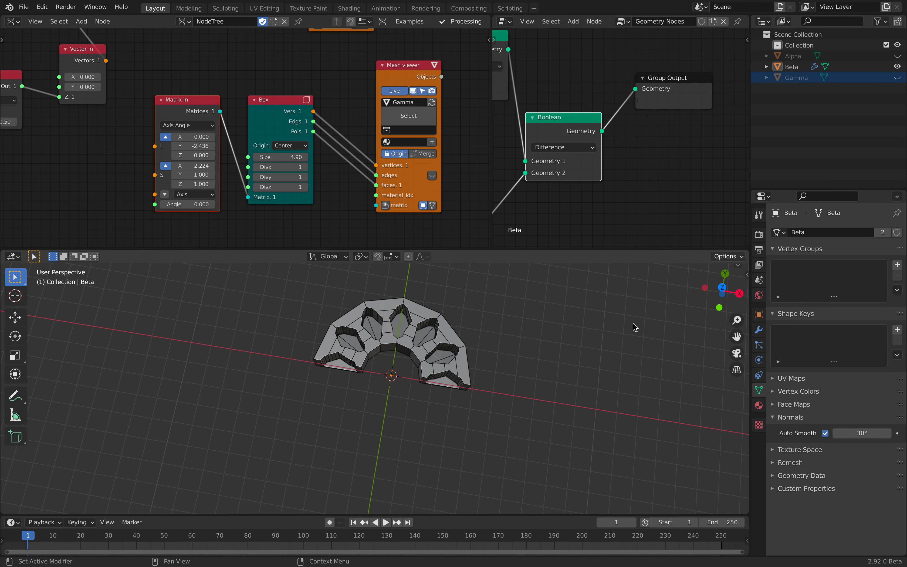
{"action": "middle_click_drag", "start_coordinate": [568, 359], "coordinate": [523, 298]}
{"action": "key", "text": "ctrl+s"}
Set the A Number integer that drives the NGon's RandomSeed to 6647
{"action": "middle_click_drag", "start_coordinate": [469, 347], "coordinate": [447, 380]}
{"action": "left_click", "coordinate": [722, 288]}
{"action": "middle_click_drag", "start_coordinate": [539, 356], "coordinate": [473, 332]}
{"action": "scroll", "coordinate": [271, 131], "scroll_direction": "down", "scroll_amount": 4}
{"action": "middle_click_drag", "start_coordinate": [161, 126], "coordinate": [291, 159]}
{"action": "scroll", "coordinate": [162, 144], "scroll_direction": "down", "scroll_amount": 3}
{"action": "scroll", "coordinate": [206, 145], "scroll_direction": "up", "scroll_amount": 5}
{"action": "middle_click_drag", "start_coordinate": [197, 123], "coordinate": [300, 163]}
{"action": "middle_click_drag", "start_coordinate": [134, 66], "coordinate": [250, 194]}
{"action": "scroll", "coordinate": [249, 193], "scroll_direction": "up", "scroll_amount": 4}
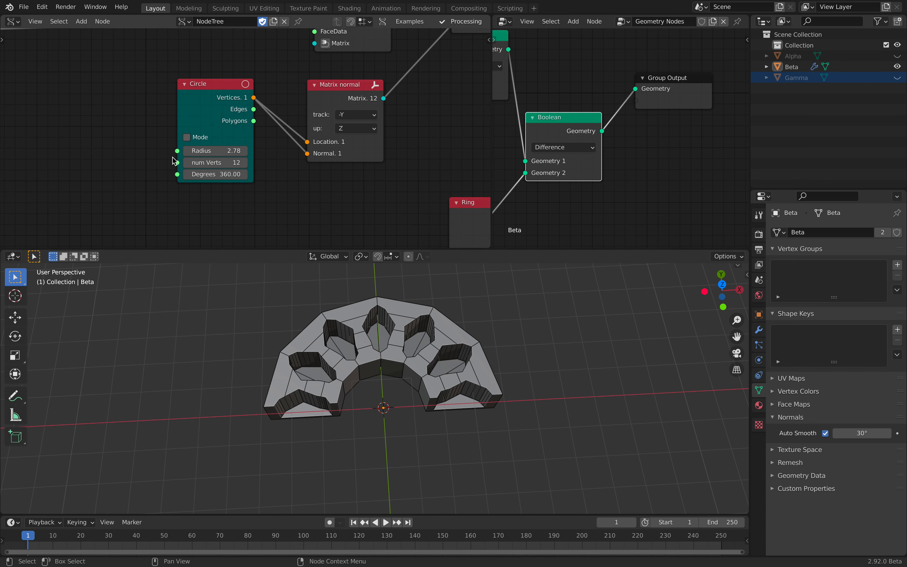
{"action": "scroll", "coordinate": [166, 156], "scroll_direction": "down", "scroll_amount": 5}
{"action": "middle_click_drag", "start_coordinate": [52, 139], "coordinate": [231, 152]}
{"action": "middle_click_drag", "start_coordinate": [84, 157], "coordinate": [232, 154]}
{"action": "scroll", "coordinate": [231, 154], "scroll_direction": "up", "scroll_amount": 4}
{"action": "left_click_drag", "start_coordinate": [231, 154], "coordinate": [326, 153]}
{"action": "middle_click_drag", "start_coordinate": [506, 412], "coordinate": [460, 353]}
Select Beta and insert a Transform node between the second Boolean and Group Output
{"action": "left_click", "coordinate": [433, 373]}
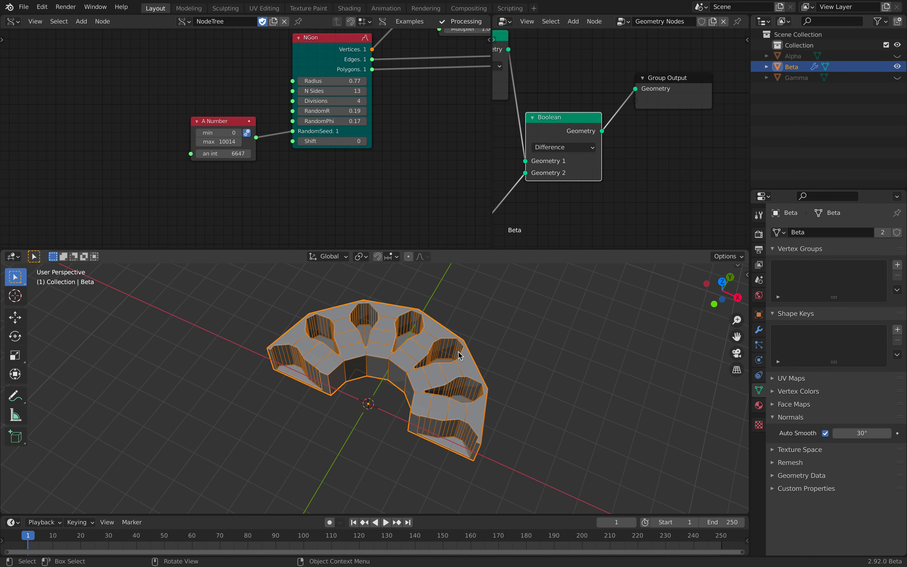
{"action": "scroll", "coordinate": [600, 166], "scroll_direction": "down", "scroll_amount": 5}
{"action": "middle_click_drag", "start_coordinate": [601, 167], "coordinate": [515, 197]}
{"action": "left_click", "coordinate": [587, 164]}
{"action": "left_click_drag", "start_coordinate": [577, 128], "coordinate": [641, 128]}
{"action": "scroll", "coordinate": [637, 129], "scroll_direction": "up", "scroll_amount": 3}
{"action": "key", "text": "shift+a"}
{"action": "left_click", "coordinate": [565, 97]}
{"action": "type", "text": "tran"}
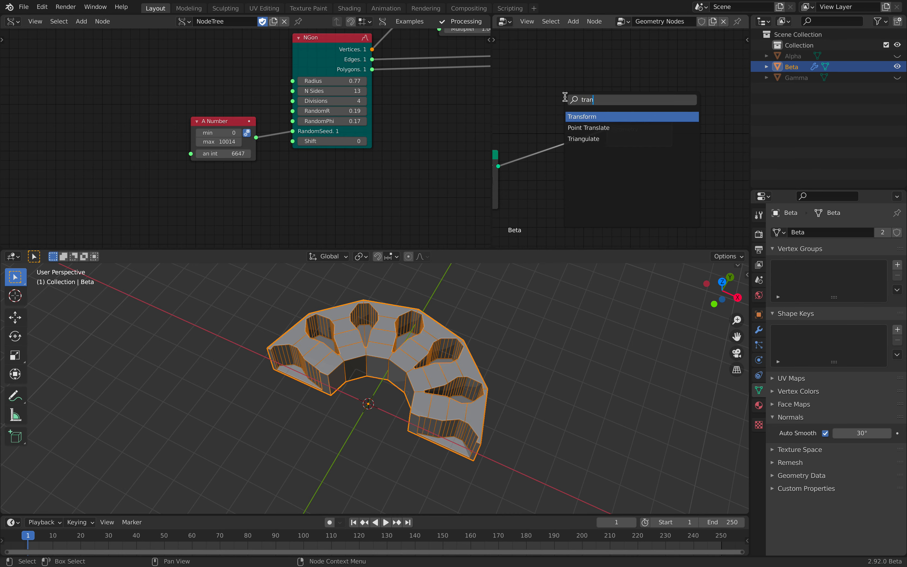
{"action": "key", "text": "Return"}
Stand the half ring upright by setting the Transform node's Rotation X to 90°
{"action": "left_click", "coordinate": [566, 180]}
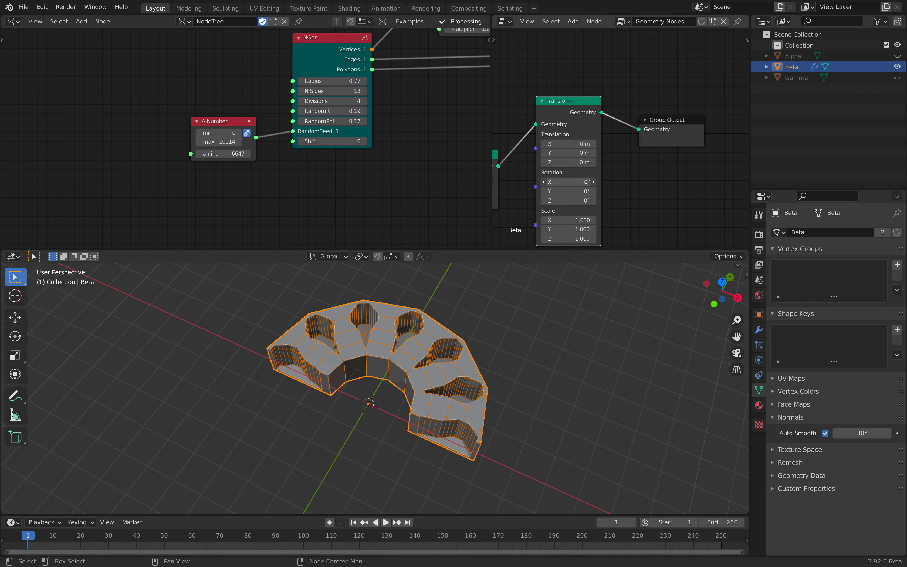
{"action": "key", "text": "Return"}
{"action": "middle_click_drag", "start_coordinate": [573, 388], "coordinate": [527, 343]}
{"action": "left_click", "coordinate": [526, 399]}
Vary the cut-out shape by setting the A Number integer that drives the NGon's RandomSeed to 6751
{"action": "middle_click_drag", "start_coordinate": [526, 398], "coordinate": [519, 362]}
{"action": "scroll", "coordinate": [230, 143], "scroll_direction": "down", "scroll_amount": 5}
{"action": "middle_click_drag", "start_coordinate": [239, 153], "coordinate": [144, 154]}
{"action": "scroll", "coordinate": [165, 146], "scroll_direction": "up", "scroll_amount": 2}
{"action": "left_click_drag", "start_coordinate": [119, 152], "coordinate": [175, 143]}
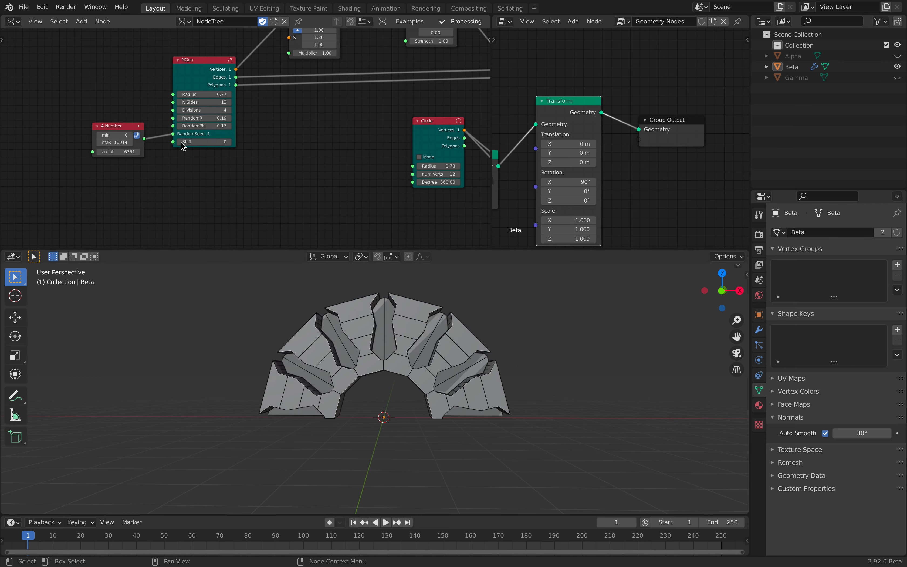
Try adjusting the NGon node's Radius
{"action": "scroll", "coordinate": [206, 106], "scroll_direction": "up", "scroll_amount": 1}
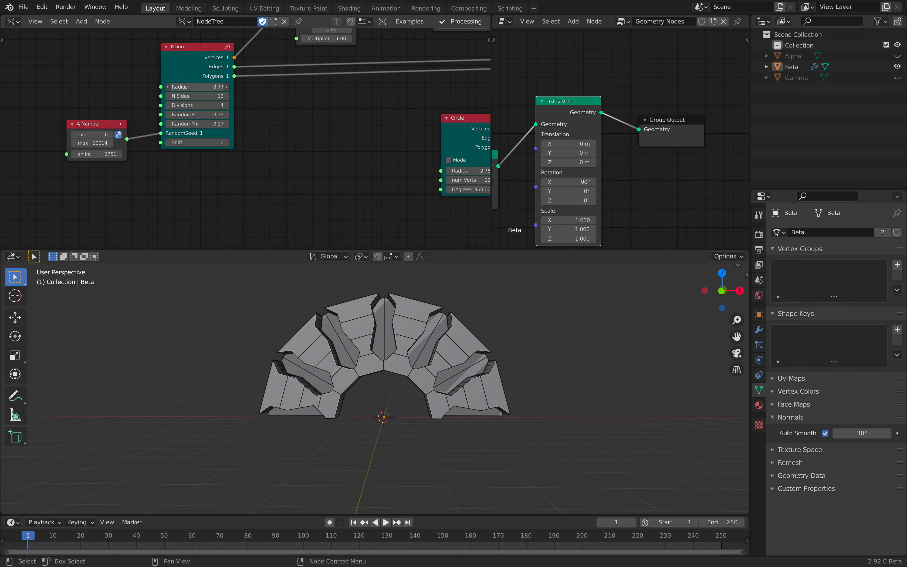
{"action": "mouse_move", "coordinate": [197, 87]}
{"action": "left_mouse_down"}
{"action": "mouse_move", "coordinate": [208, 87]}
{"action": "mouse_move", "coordinate": [183, 86]}
{"action": "mouse_move", "coordinate": [198, 87]}
{"action": "left_mouse_up"}
{"action": "middle_click_drag", "start_coordinate": [395, 450], "coordinate": [450, 371]}
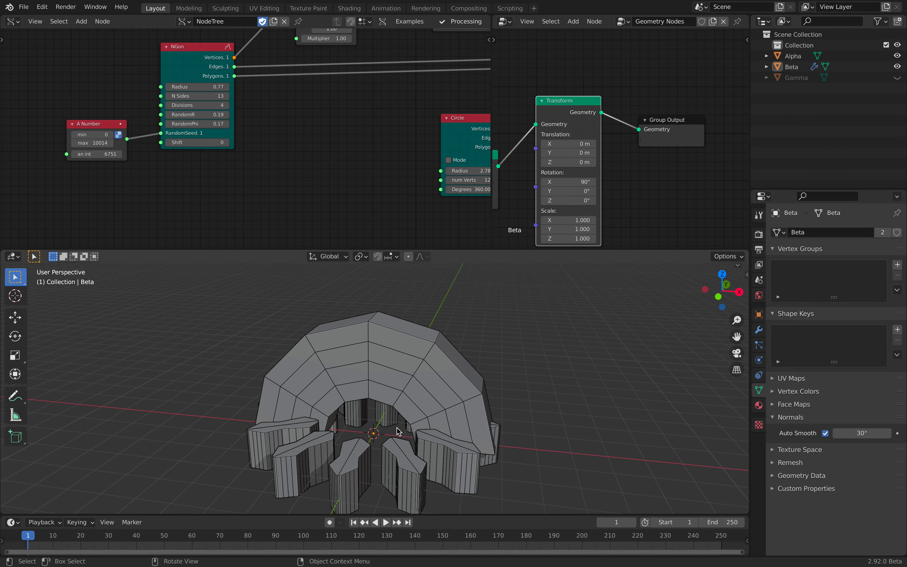
{"action": "middle_click_drag", "start_coordinate": [412, 407], "coordinate": [412, 403]}
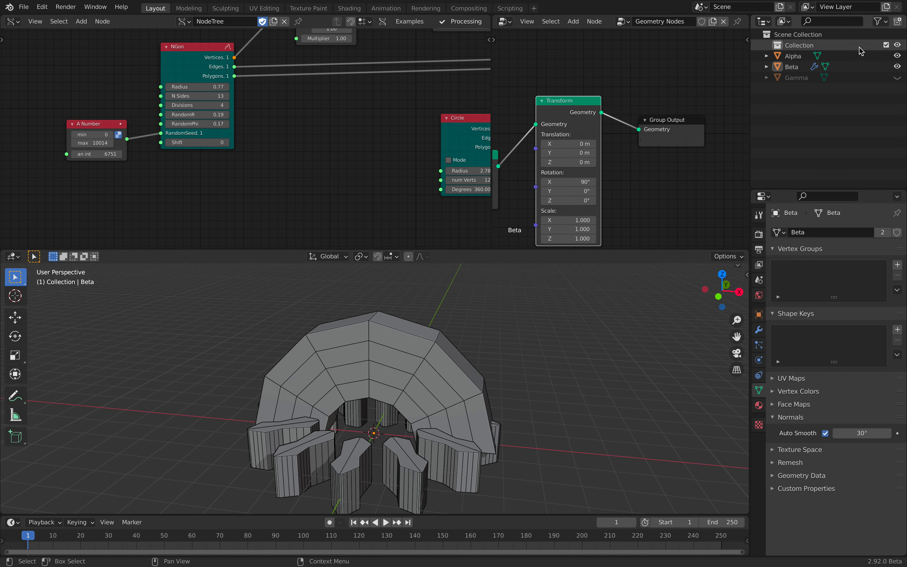
Reassign Alpha to the first Object Info node and hide Alpha in the viewport
{"action": "scroll", "coordinate": [353, 107], "scroll_direction": "down", "scroll_amount": 3}
{"action": "middle_click_drag", "start_coordinate": [354, 109], "coordinate": [294, 119]}
{"action": "scroll", "coordinate": [602, 107], "scroll_direction": "down", "scroll_amount": 7}
{"action": "middle_click_drag", "start_coordinate": [601, 107], "coordinate": [624, 106]}
{"action": "scroll", "coordinate": [624, 107], "scroll_direction": "up", "scroll_amount": 3}
{"action": "left_click_drag", "start_coordinate": [792, 56], "coordinate": [673, 152]}
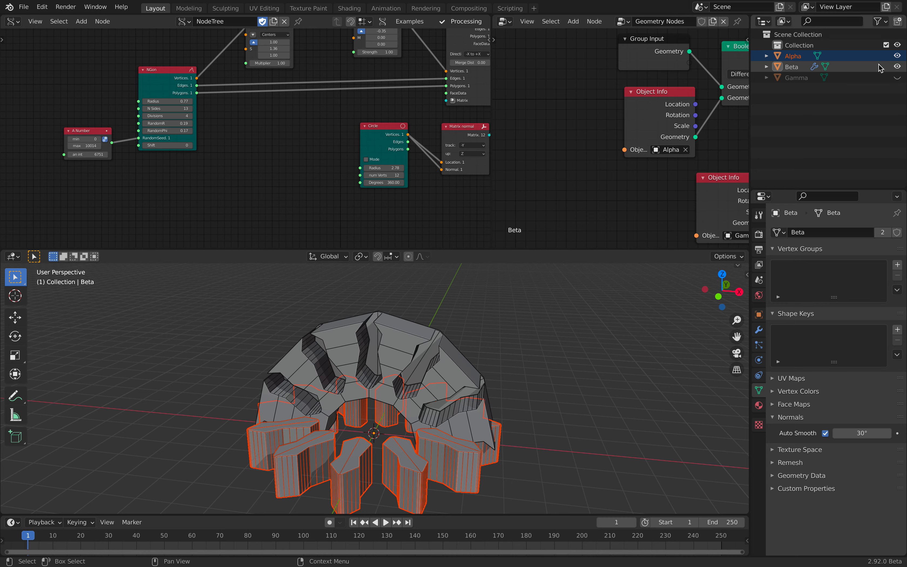
{"action": "left_click", "coordinate": [898, 56]}
Set the Ring node's Interior Radius to 1.56 and enlarge its Exterior Radius
{"action": "middle_click_drag", "start_coordinate": [617, 280], "coordinate": [599, 334]}
{"action": "middle_click_drag", "start_coordinate": [388, 149], "coordinate": [169, 97]}
{"action": "middle_click_drag", "start_coordinate": [307, 145], "coordinate": [236, 98]}
{"action": "scroll", "coordinate": [264, 132], "scroll_direction": "up", "scroll_amount": 4}
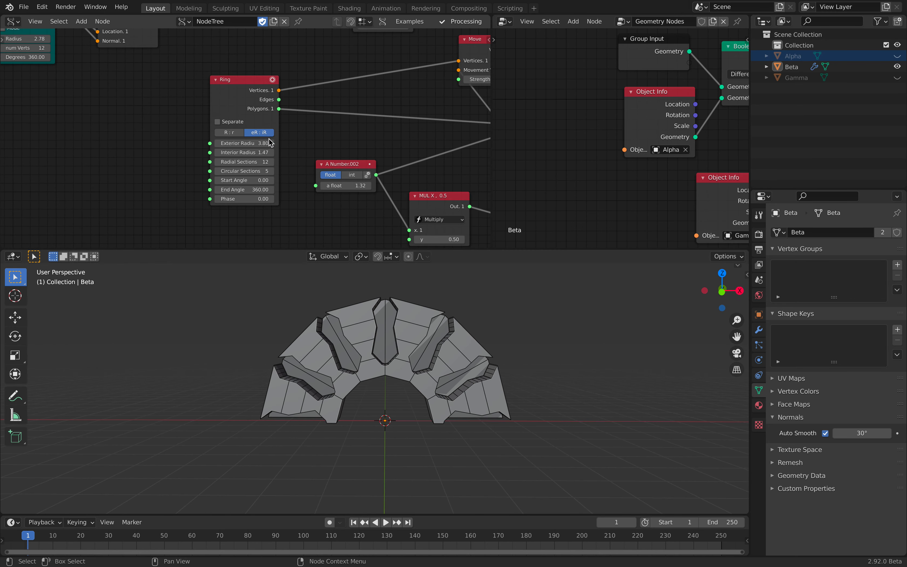
{"action": "scroll", "coordinate": [273, 141], "scroll_direction": "up", "scroll_amount": 2}
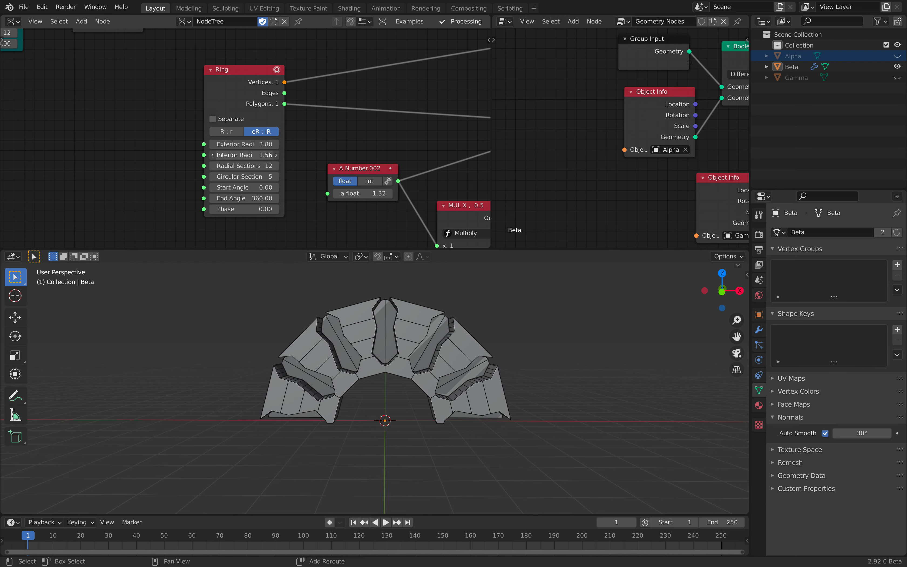
{"action": "left_click_drag", "start_coordinate": [244, 144], "coordinate": [259, 144]}
{"action": "middle_click_drag", "start_coordinate": [330, 307], "coordinate": [348, 336]}
{"action": "scroll", "coordinate": [264, 158], "scroll_direction": "down", "scroll_amount": 6}
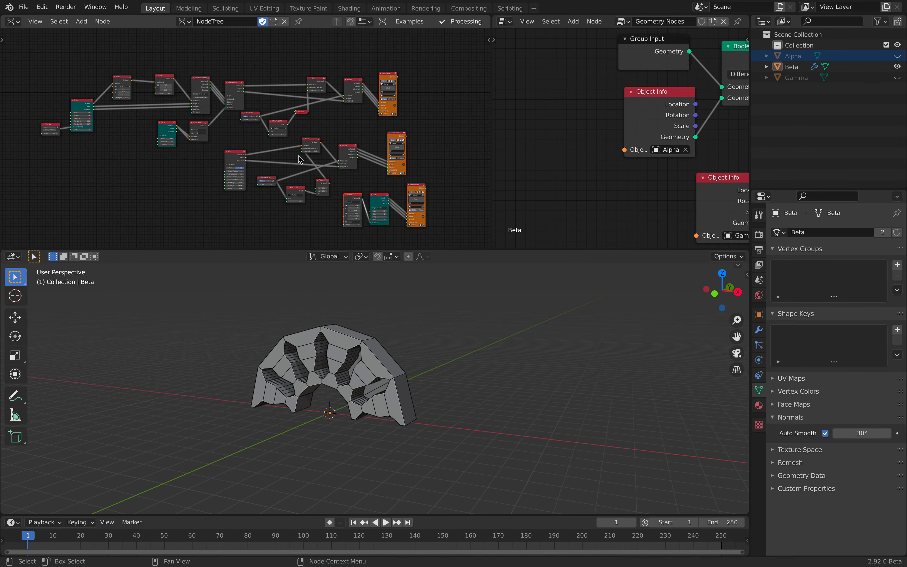
Spread the A Number, NGon and Scale nodes apart to make room between NGon and Scale
{"action": "middle_click_drag", "start_coordinate": [377, 398], "coordinate": [262, 345]}
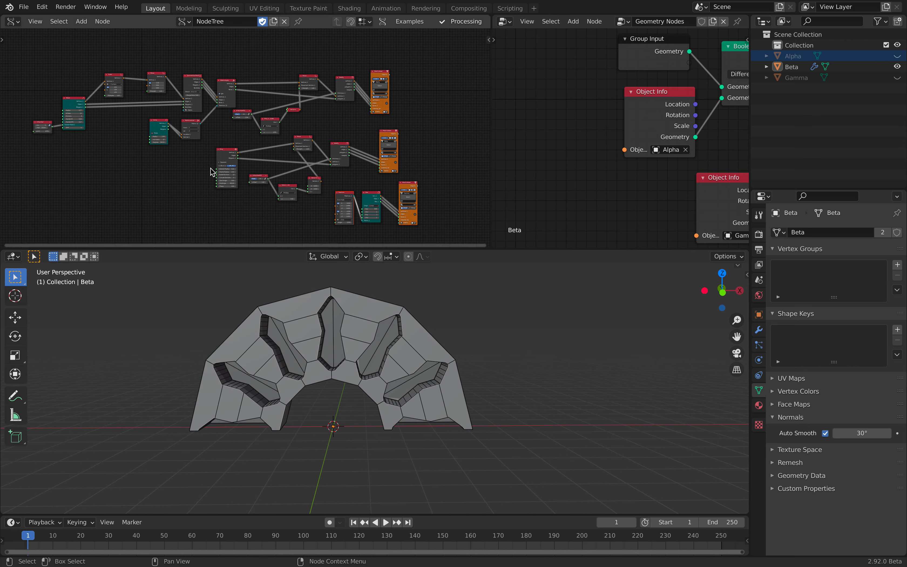
{"action": "middle_click_drag", "start_coordinate": [142, 118], "coordinate": [254, 130]}
{"action": "scroll", "coordinate": [255, 130], "scroll_direction": "up", "scroll_amount": 2}
{"action": "scroll", "coordinate": [255, 131], "scroll_direction": "up", "scroll_amount": 7}
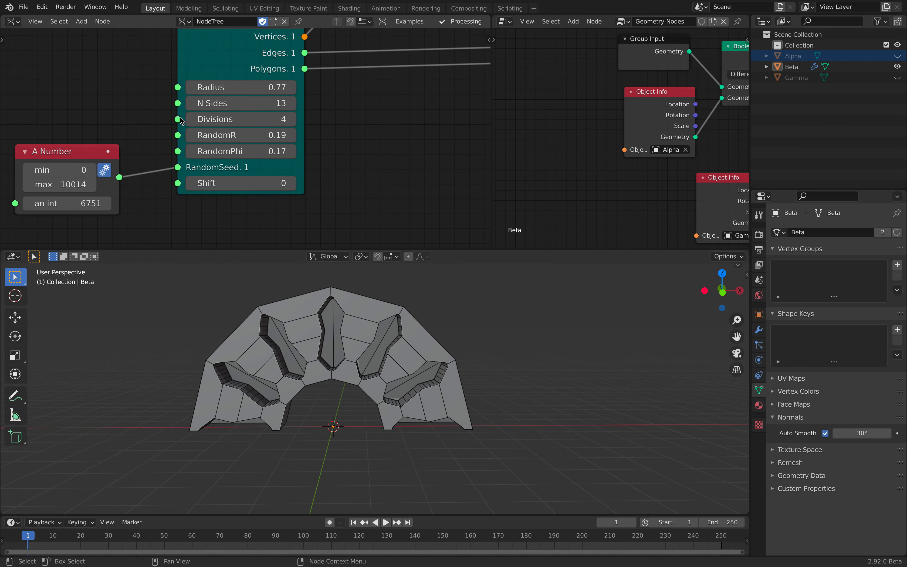
{"action": "scroll", "coordinate": [259, 118], "scroll_direction": "down", "scroll_amount": 4}
{"action": "scroll", "coordinate": [199, 103], "scroll_direction": "down", "scroll_amount": 5}
{"action": "middle_click_drag", "start_coordinate": [200, 103], "coordinate": [247, 119]}
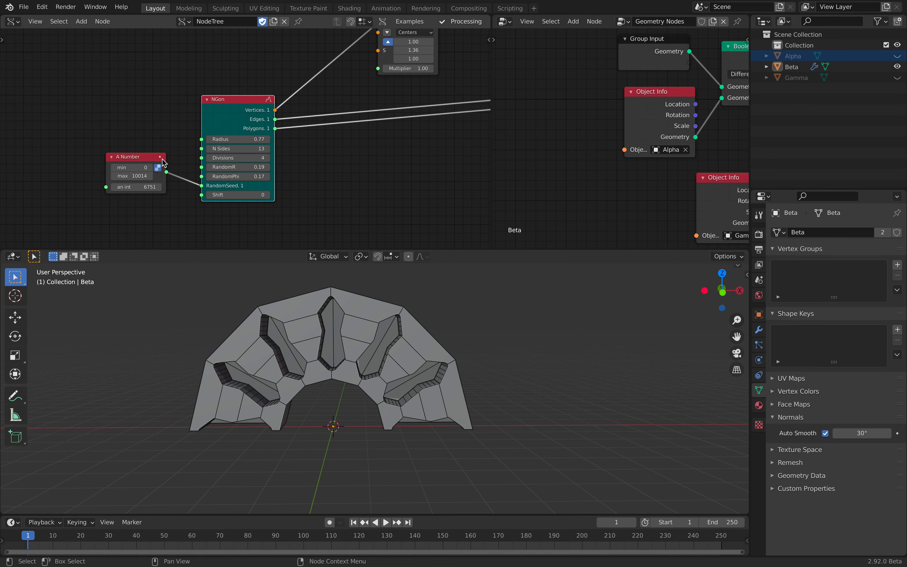
{"action": "left_click_drag", "start_coordinate": [142, 158], "coordinate": [85, 152]}
{"action": "left_click_drag", "start_coordinate": [247, 101], "coordinate": [220, 103]}
{"action": "middle_click_drag", "start_coordinate": [250, 162], "coordinate": [263, 180]}
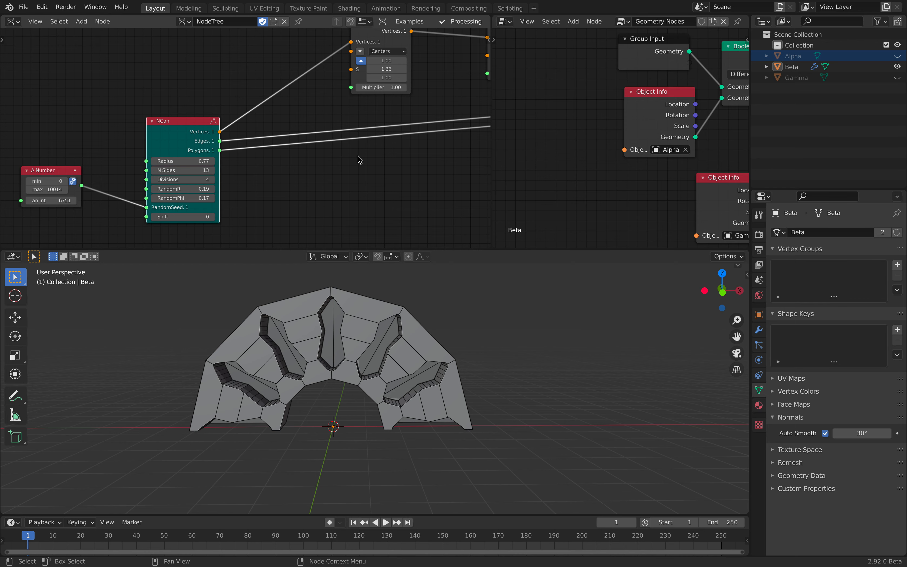
{"action": "middle_click_drag", "start_coordinate": [358, 156], "coordinate": [306, 197]}
{"action": "left_click_drag", "start_coordinate": [324, 65], "coordinate": [363, 67]}
Insert a Randomize node on the vertices link between the NGon and Scale nodes
{"action": "key", "text": "alt+space"}
{"action": "type", "text": "randomize"}
{"action": "key", "text": "Return"}
{"action": "left_click", "coordinate": [231, 90]}
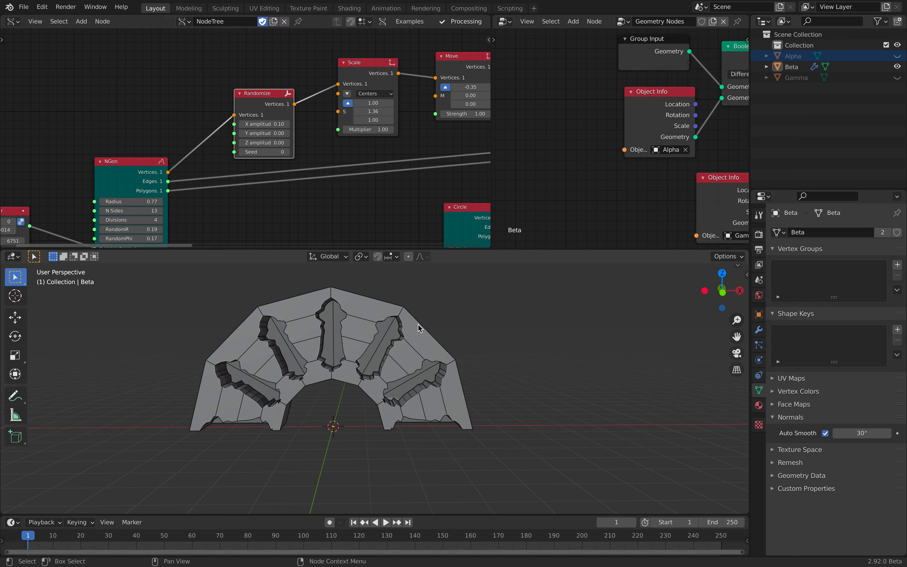
Set the A Number integer that drives the NGon's RandomSeed to 6877
{"action": "middle_click_drag", "start_coordinate": [118, 135], "coordinate": [221, 103]}
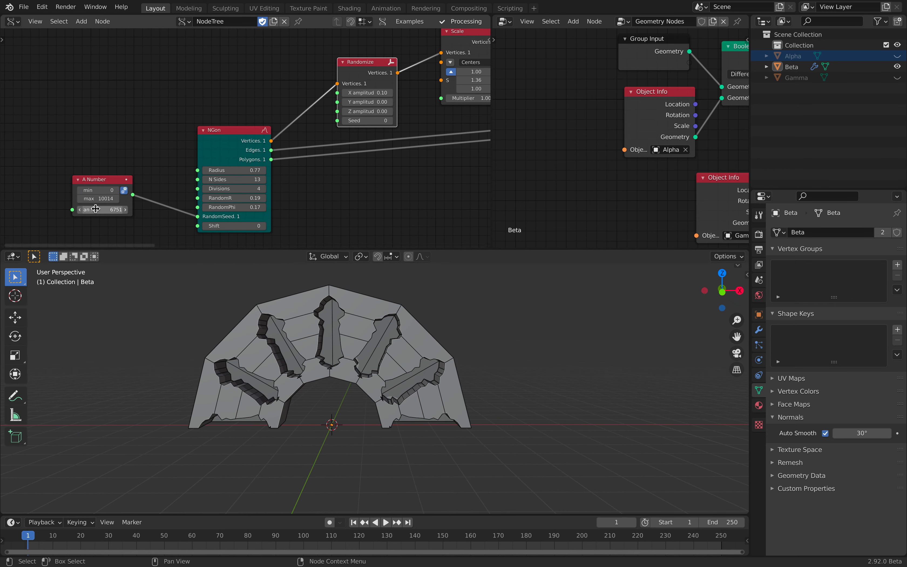
{"action": "left_click_drag", "start_coordinate": [101, 210], "coordinate": [147, 210]}
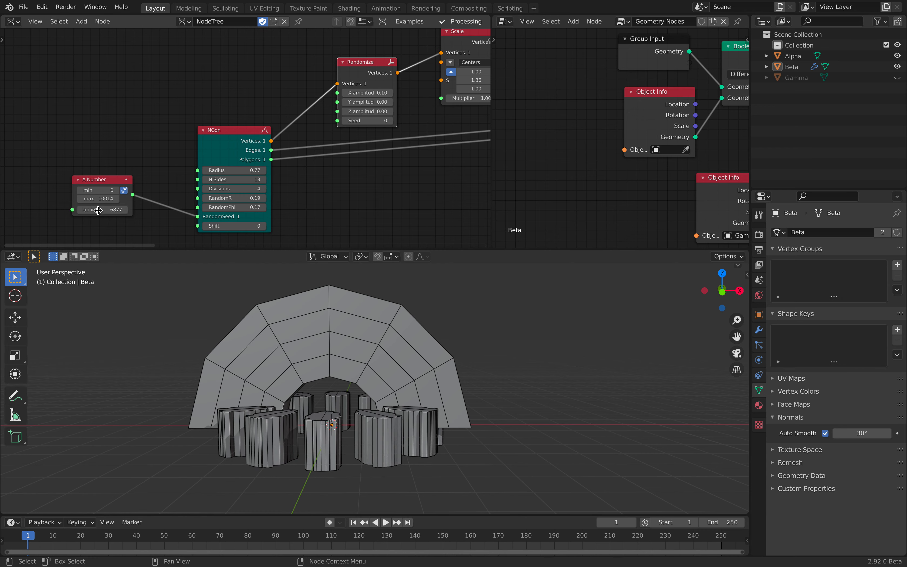
Reassign Alpha to the first Object Info node of Beta's geometry nodes and hide Alpha in the viewport
{"action": "left_click", "coordinate": [792, 57]}
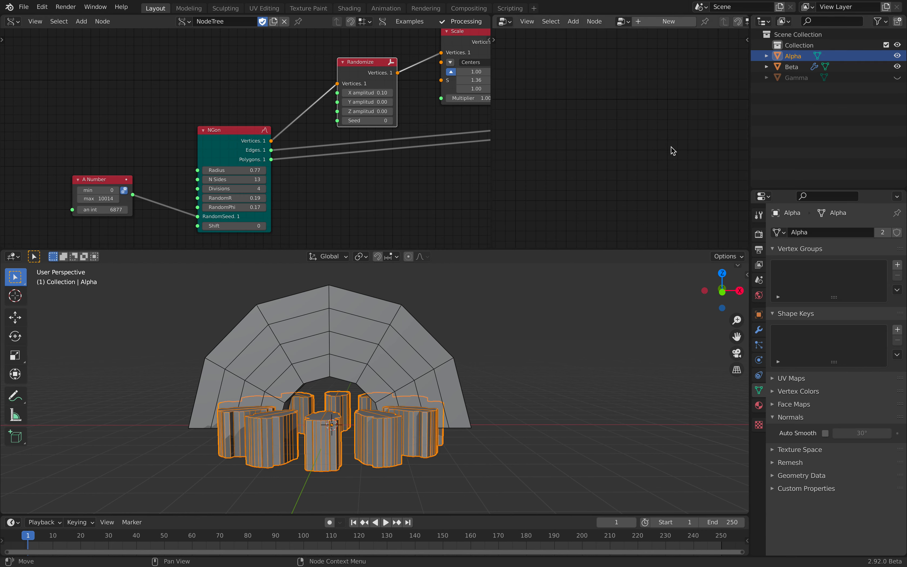
{"action": "left_click", "coordinate": [793, 68]}
{"action": "left_click_drag", "start_coordinate": [793, 56], "coordinate": [671, 150]}
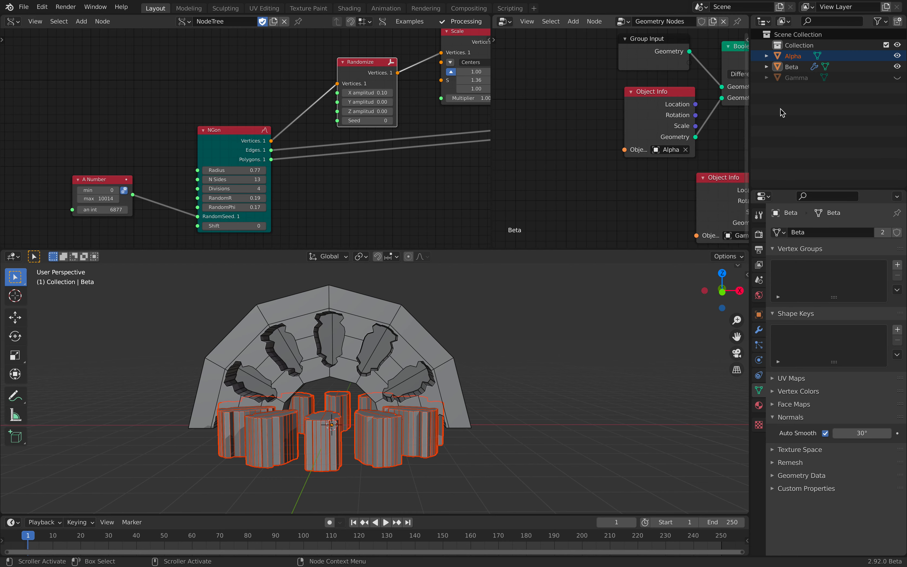
{"action": "left_click", "coordinate": [897, 56]}
{"action": "middle_click_drag", "start_coordinate": [479, 348], "coordinate": [421, 344]}
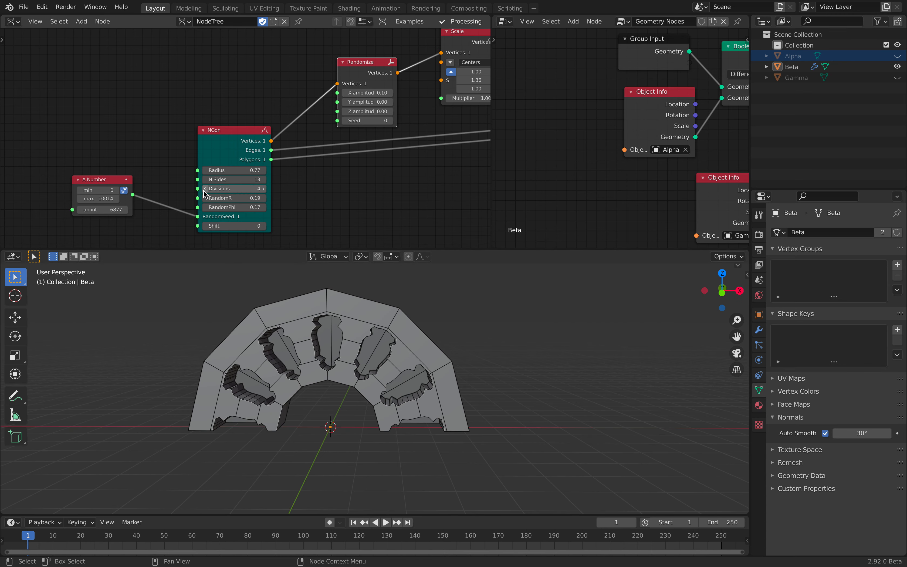
Set the NGon node's Radius to 0.66 and increase the A Number integer feeding RandomSeed
{"action": "scroll", "coordinate": [212, 184], "scroll_direction": "up", "scroll_amount": 1}
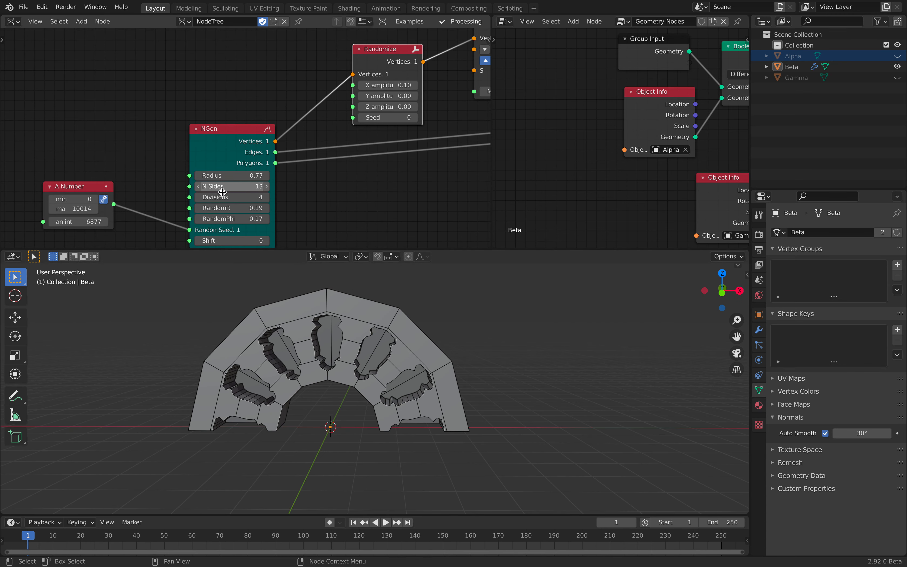
{"action": "middle_click_drag", "start_coordinate": [288, 191], "coordinate": [255, 192]}
{"action": "mouse_move", "coordinate": [202, 177]}
{"action": "left_mouse_down"}
{"action": "mouse_move", "coordinate": [178, 177]}
{"action": "mouse_move", "coordinate": [187, 178]}
{"action": "left_mouse_up"}
{"action": "middle_click_drag", "start_coordinate": [397, 348], "coordinate": [431, 437]}
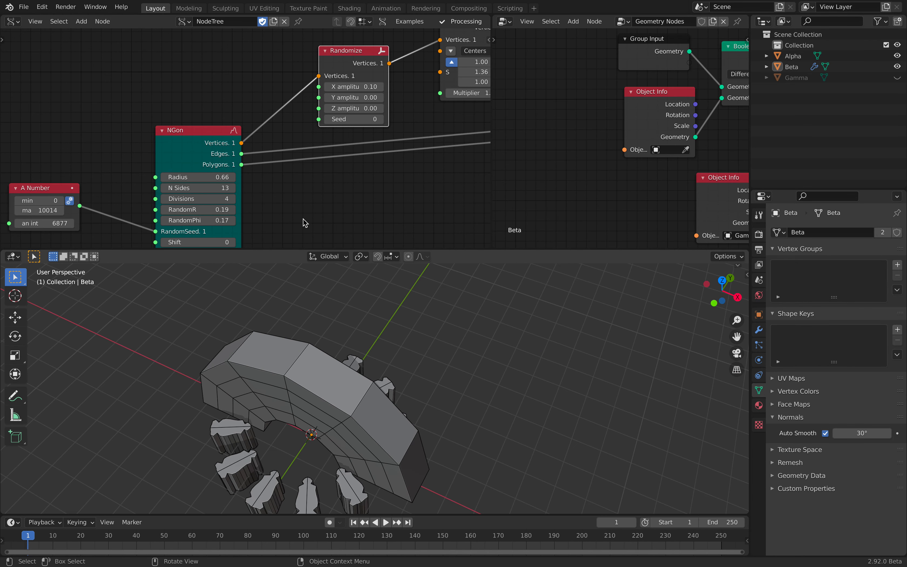
{"action": "left_click_drag", "start_coordinate": [45, 223], "coordinate": [114, 222]}
{"action": "middle_click_drag", "start_coordinate": [210, 296], "coordinate": [385, 339]}
Widen the Geometry Nodes editor and show the splash screen to check the program version
{"action": "scroll", "coordinate": [308, 154], "scroll_direction": "down", "scroll_amount": 7}
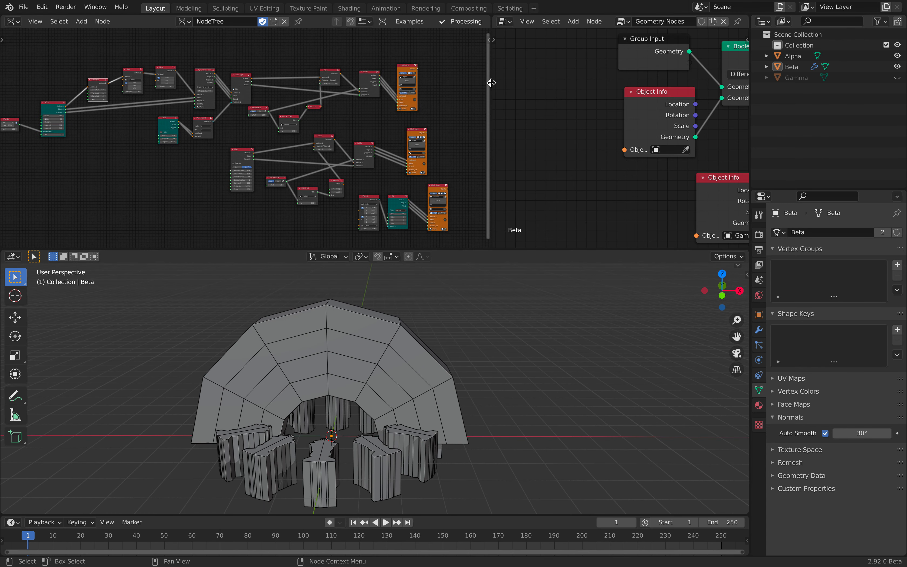
{"action": "left_click_drag", "start_coordinate": [489, 83], "coordinate": [408, 83]}
{"action": "left_click", "coordinate": [9, 7]}
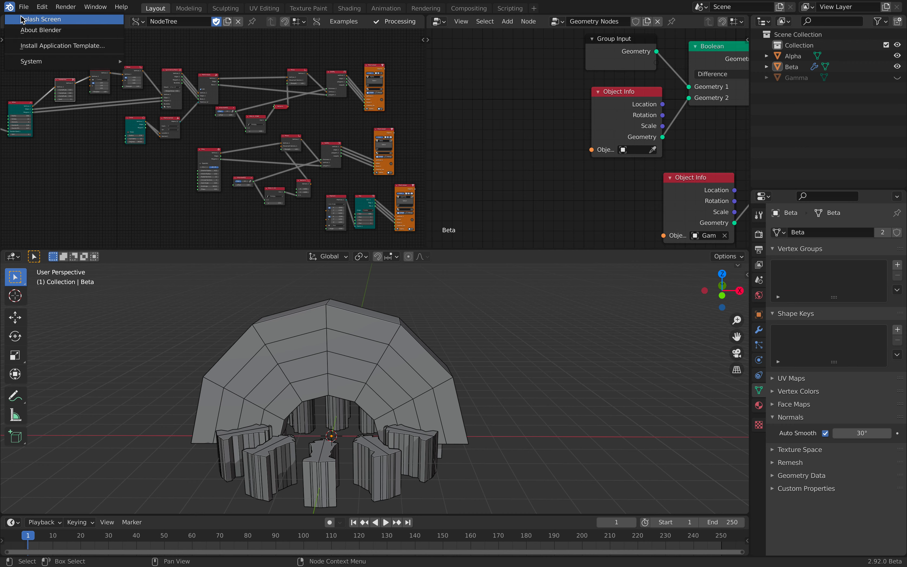
{"action": "left_click", "coordinate": [30, 25]}
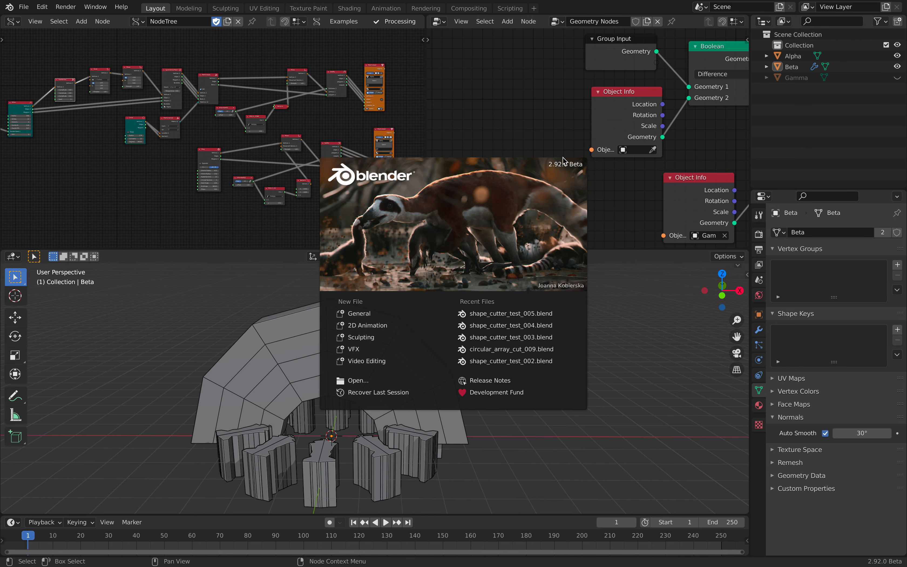
{"action": "left_click", "coordinate": [513, 97]}
Enlarge the Geometry Nodes editor to examine the chain of Boolean and Transform nodes
{"action": "scroll", "coordinate": [495, 120], "scroll_direction": "down", "scroll_amount": 3}
{"action": "middle_click_drag", "start_coordinate": [636, 134], "coordinate": [547, 124]}
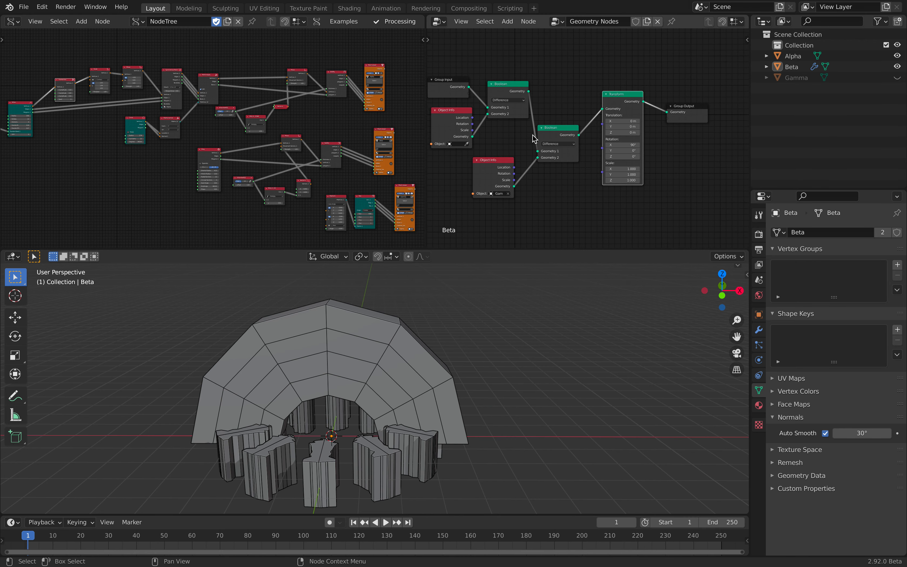
{"action": "scroll", "coordinate": [547, 131], "scroll_direction": "up", "scroll_amount": 2}
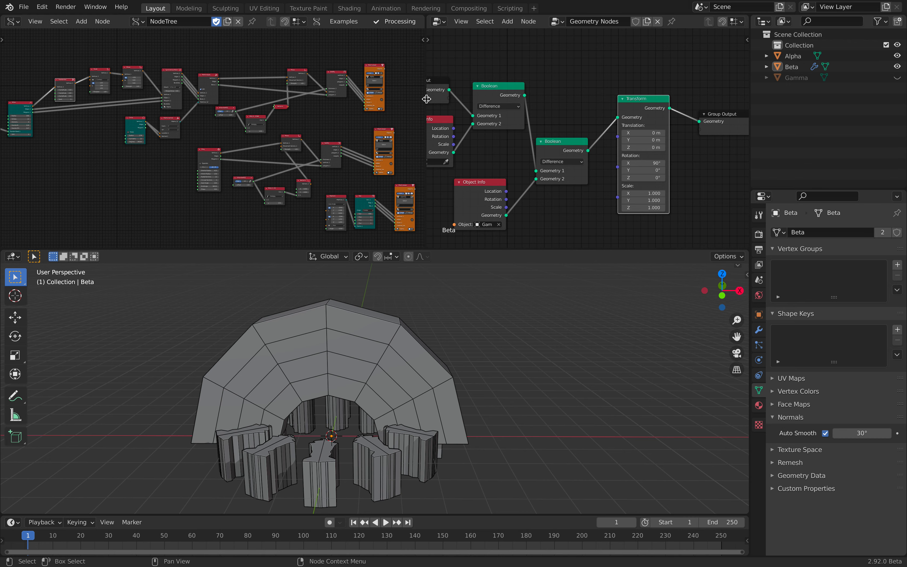
{"action": "left_click_drag", "start_coordinate": [427, 98], "coordinate": [251, 103]}
{"action": "scroll", "coordinate": [458, 159], "scroll_direction": "up", "scroll_amount": 6}
{"action": "left_click_drag", "start_coordinate": [376, 57], "coordinate": [386, 56]}
{"action": "scroll", "coordinate": [548, 135], "scroll_direction": "down", "scroll_amount": 1}
Examine the modifier properties of the Alpha cutters and the Beta arch
{"action": "left_click", "coordinate": [354, 385]}
{"action": "middle_click_drag", "start_coordinate": [386, 401], "coordinate": [354, 404]}
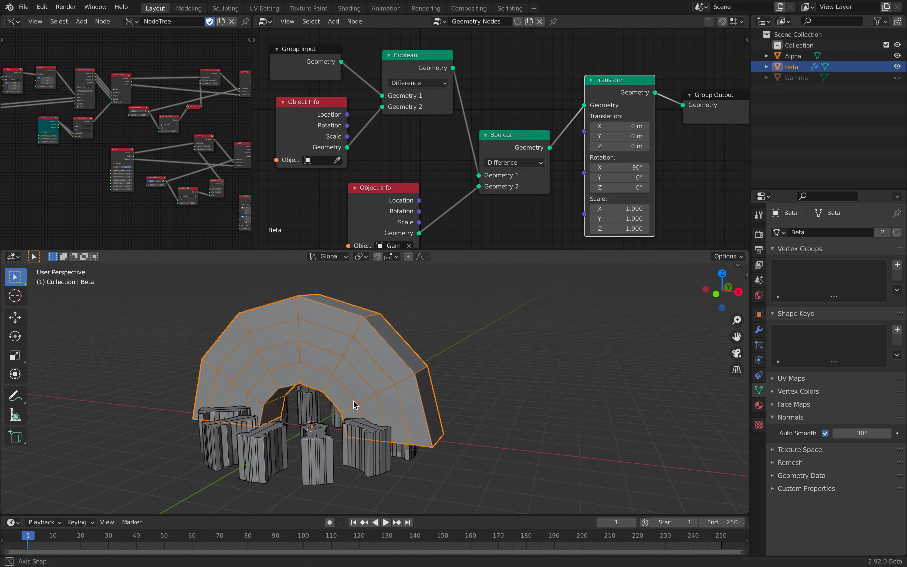
{"action": "left_click", "coordinate": [358, 445]}
{"action": "left_click", "coordinate": [758, 330]}
{"action": "left_click", "coordinate": [827, 232]}
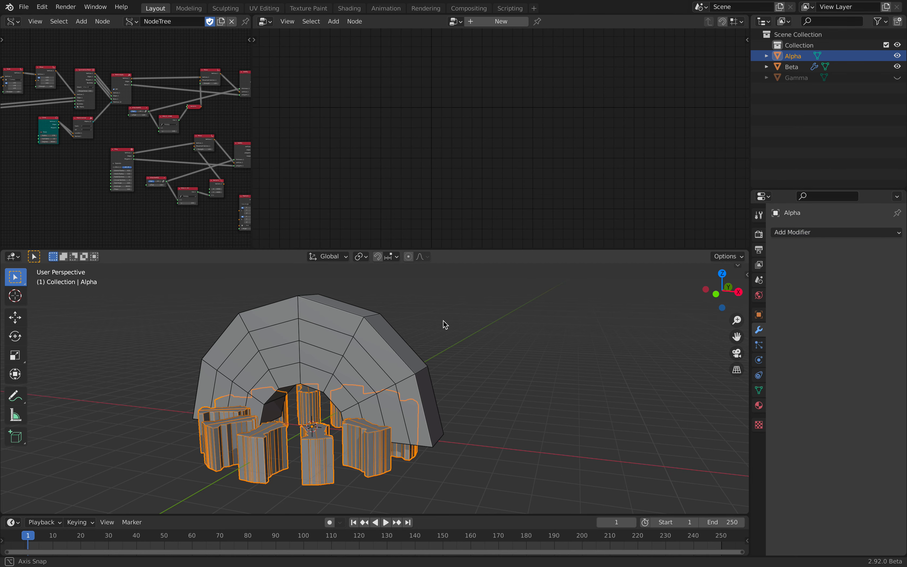
{"action": "left_click", "coordinate": [349, 346]}
{"action": "scroll", "coordinate": [502, 133], "scroll_direction": "down", "scroll_amount": 1}
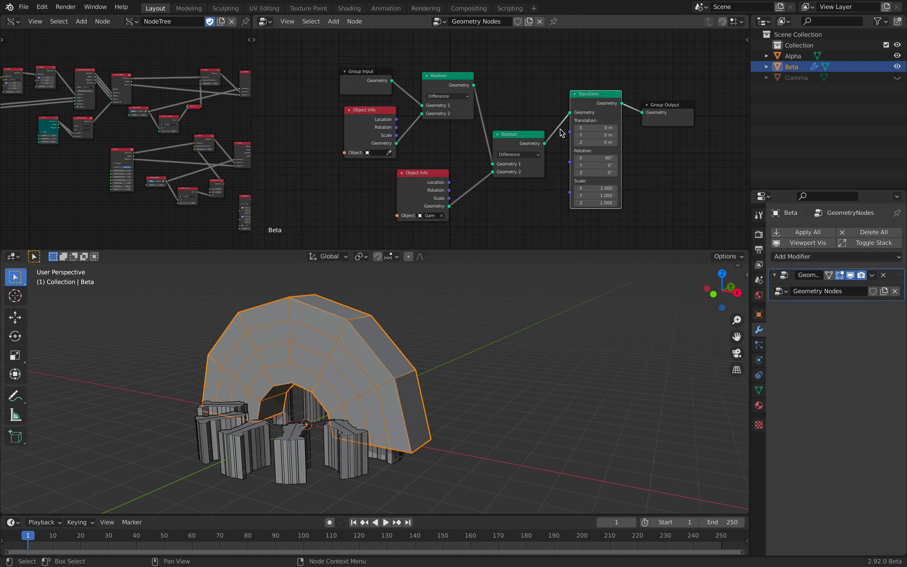
Assign Alpha again to the empty Object Info node in Beta's node tree and hide Alpha
{"action": "left_click", "coordinate": [794, 56]}
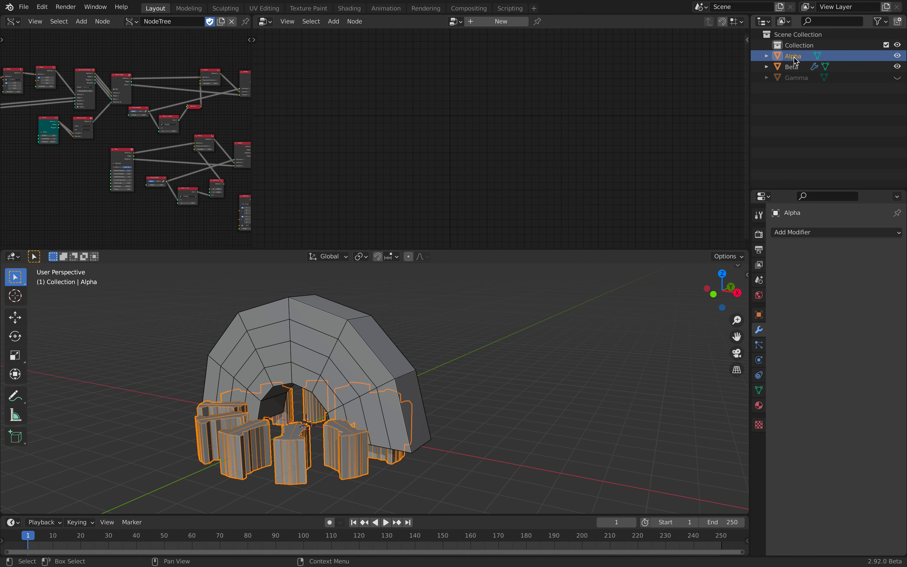
{"action": "left_click", "coordinate": [792, 67]}
{"action": "left_click_drag", "start_coordinate": [793, 56], "coordinate": [372, 155]}
{"action": "key", "text": "h"}
{"action": "middle_click_drag", "start_coordinate": [529, 334], "coordinate": [484, 336]}
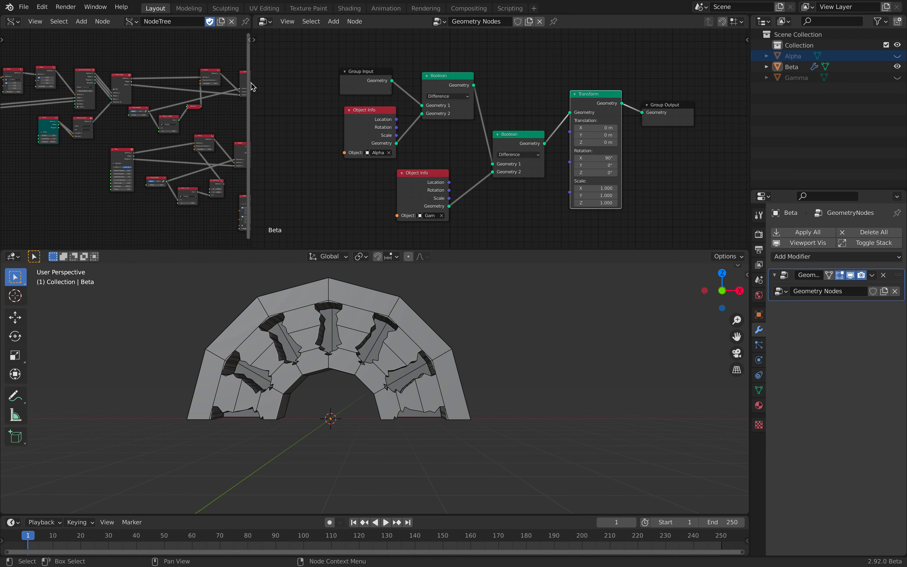
Widen the Sverchok node editor and set the Circle node's Radius to 2.88
{"action": "left_click_drag", "start_coordinate": [253, 83], "coordinate": [435, 84]}
{"action": "scroll", "coordinate": [262, 150], "scroll_direction": "up", "scroll_amount": 6}
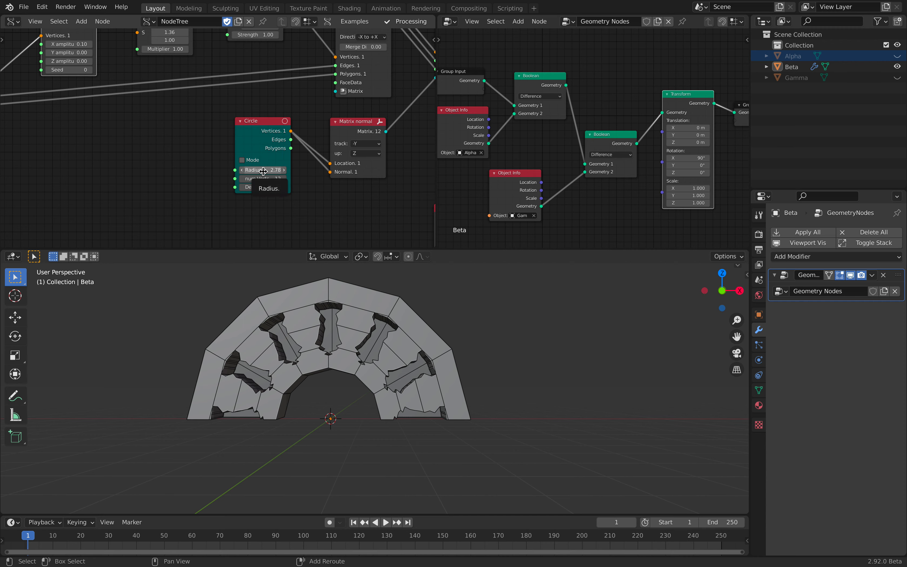
{"action": "left_click_drag", "start_coordinate": [264, 170], "coordinate": [273, 170]}
Try lower num Verts values on the Circle node and return it to 12
{"action": "left_click", "coordinate": [241, 179]}
{"action": "left_click", "coordinate": [242, 179]}
{"action": "left_click", "coordinate": [241, 179]}
{"action": "left_click", "coordinate": [242, 179]}
{"action": "left_click", "coordinate": [284, 179]}
{"action": "left_click", "coordinate": [284, 179]}
{"action": "left_click", "coordinate": [284, 179]}
{"action": "left_click", "coordinate": [284, 179]}
Add a Subdivision modifier with 2 viewport levels to the Beta arch
{"action": "middle_click_drag", "start_coordinate": [380, 383], "coordinate": [419, 355]}
{"action": "left_click", "coordinate": [396, 357]}
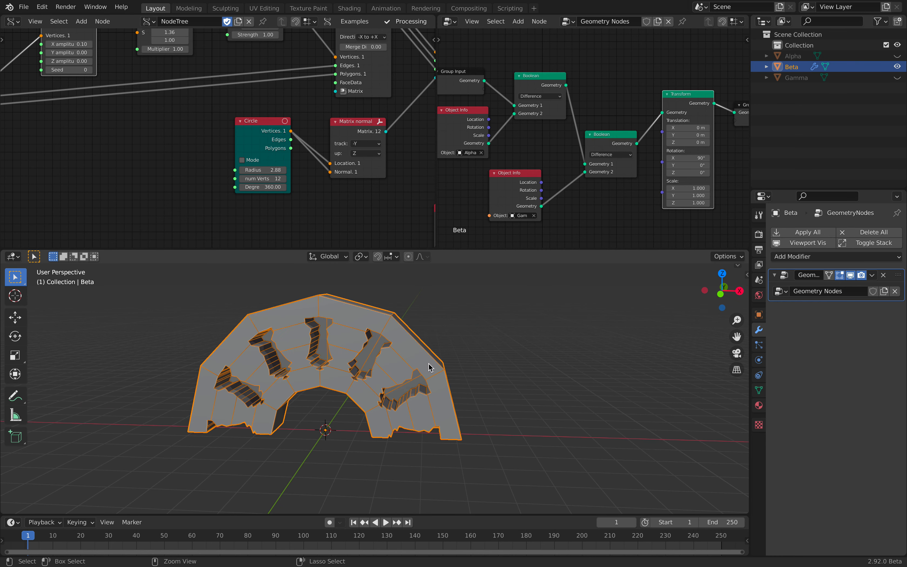
{"action": "key", "text": "ctrl+2"}
{"action": "key", "text": "alt+a"}
Apply smooth shading to the subdivided Beta arch and deselect it
{"action": "right_click", "coordinate": [414, 340]}
{"action": "left_click", "coordinate": [414, 339]}
{"action": "left_click", "coordinate": [348, 342]}
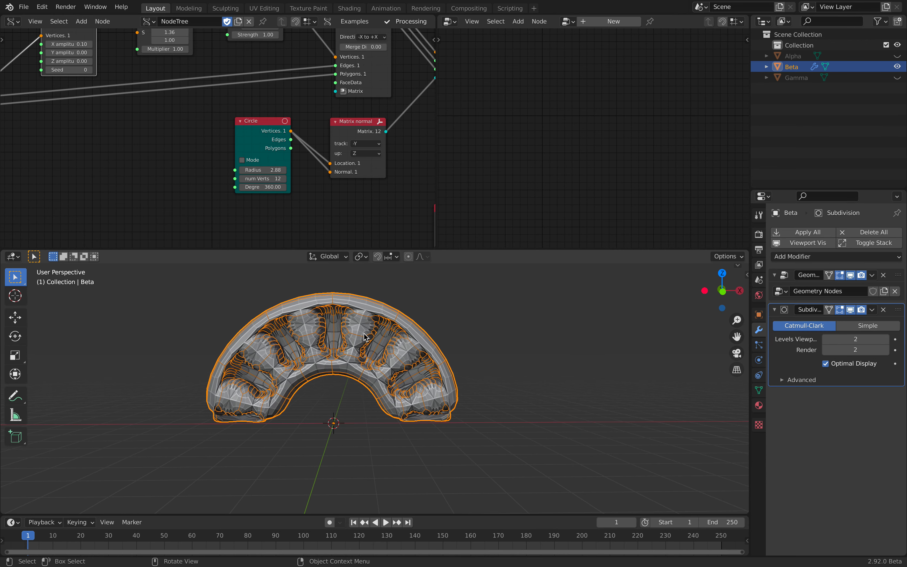
{"action": "right_click", "coordinate": [365, 336]}
{"action": "left_click", "coordinate": [456, 342]}
{"action": "mouse_move", "coordinate": [456, 342]}
{"action": "middle_mouse_down"}
{"action": "mouse_move", "coordinate": [515, 340]}
{"action": "mouse_move", "coordinate": [394, 344]}
{"action": "mouse_move", "coordinate": [489, 387]}
{"action": "mouse_move", "coordinate": [464, 336]}
{"action": "middle_mouse_up"}
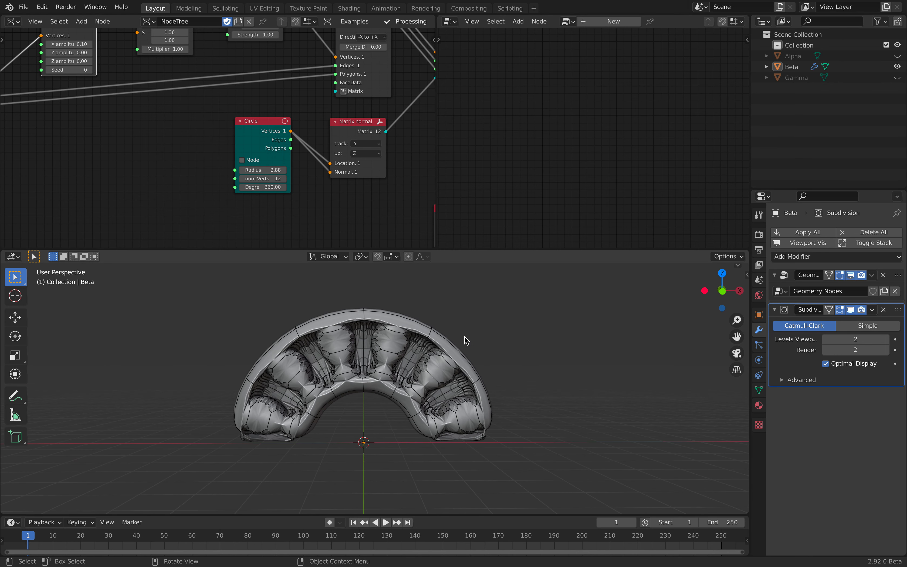